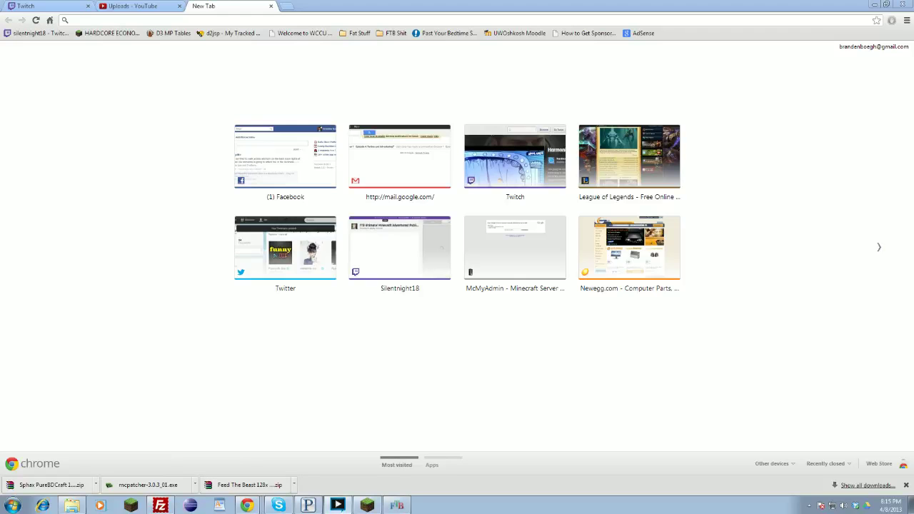
pyautogui.click(369, 506)
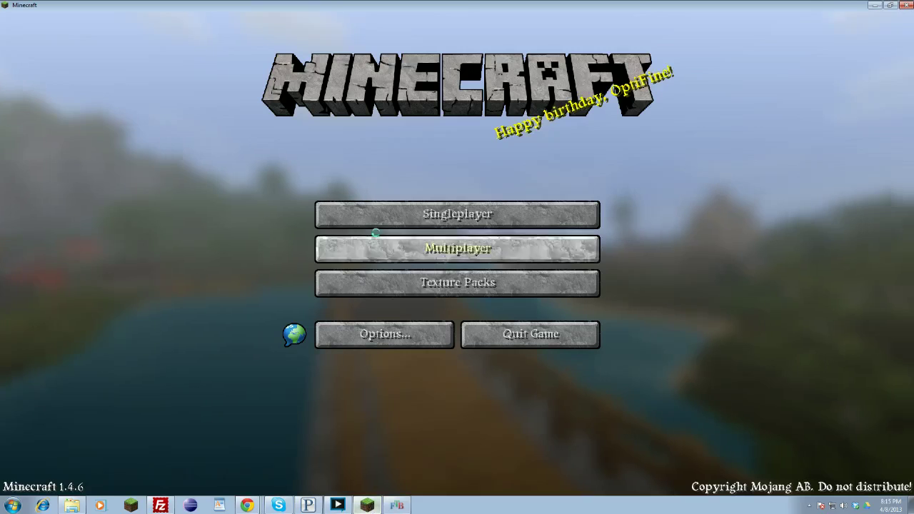
pyautogui.click(367, 506)
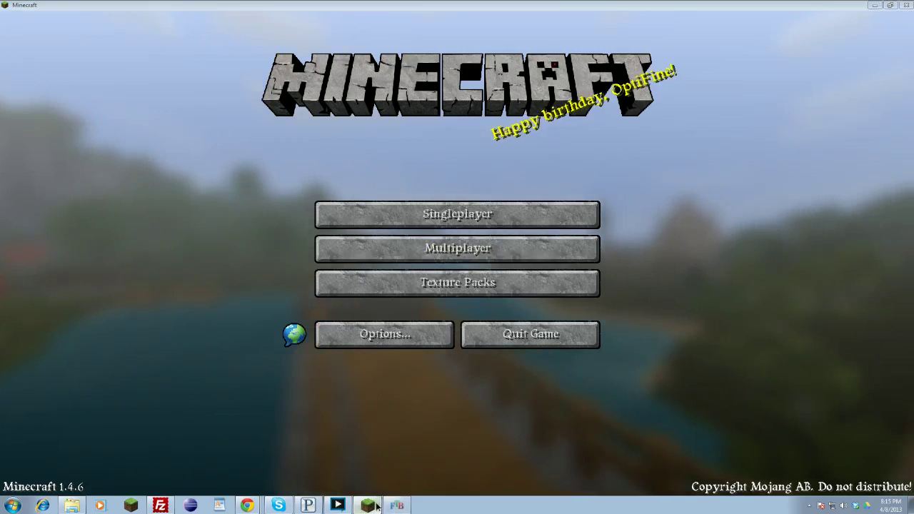
pyautogui.click(238, 83)
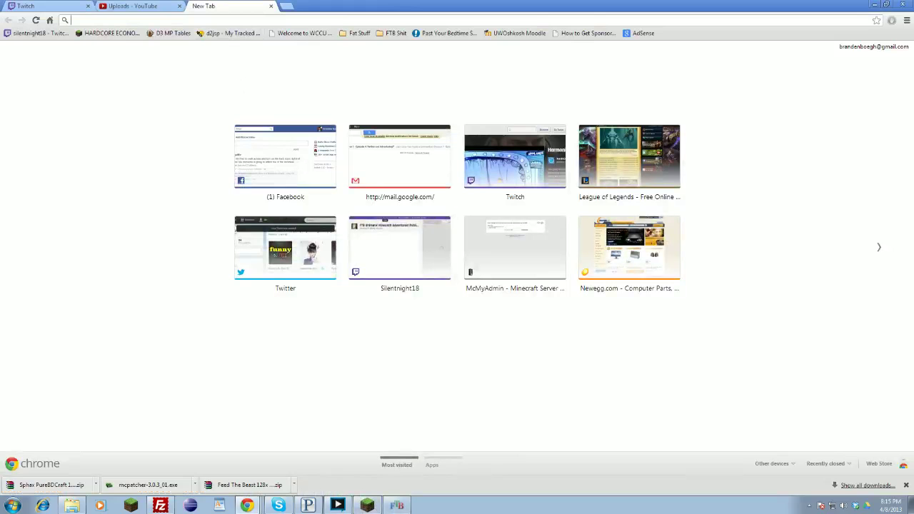
# Search the web for "sphax purebdcraft" and open the BDcraft site from the results
pyautogui.write('Sphax')
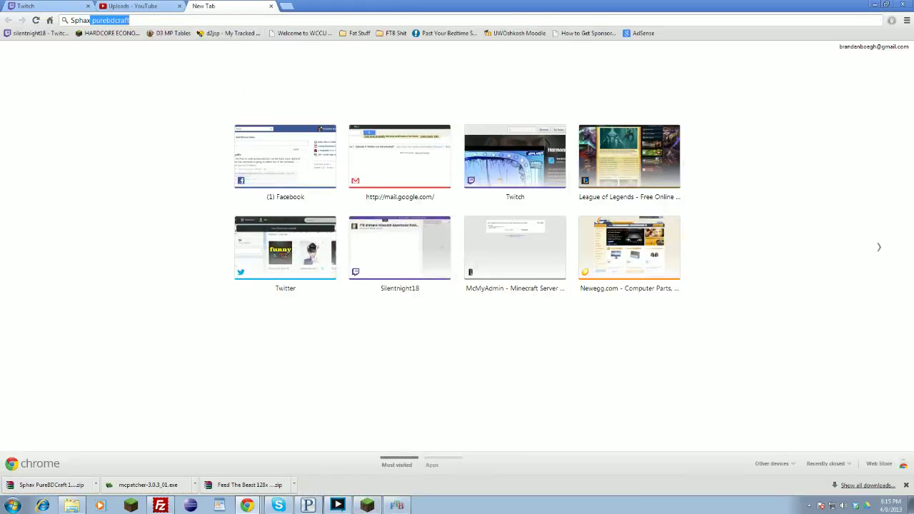
pyautogui.press('Return')
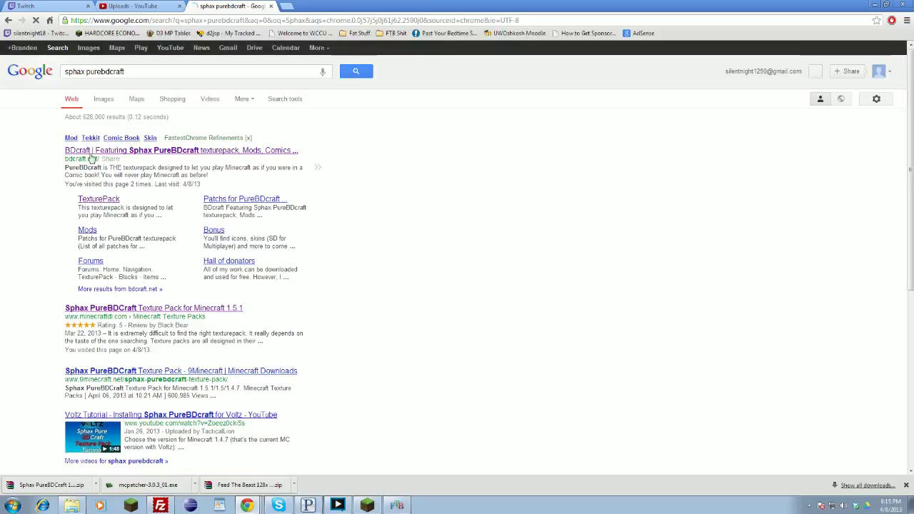
pyautogui.click(91, 153)
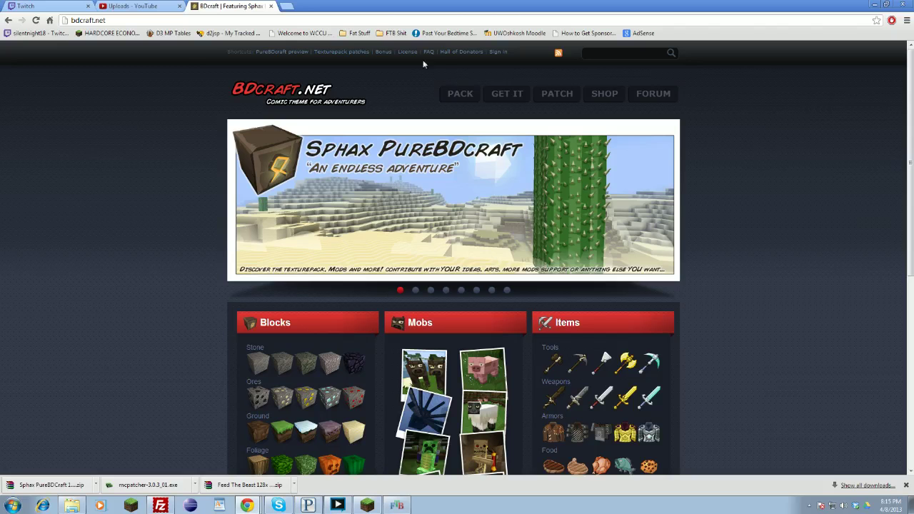
# Open the BDcraft texture pack download page and bring up the list of Sphax PureBDcraft resolutions and Minecraft versions
pyautogui.click(507, 94)
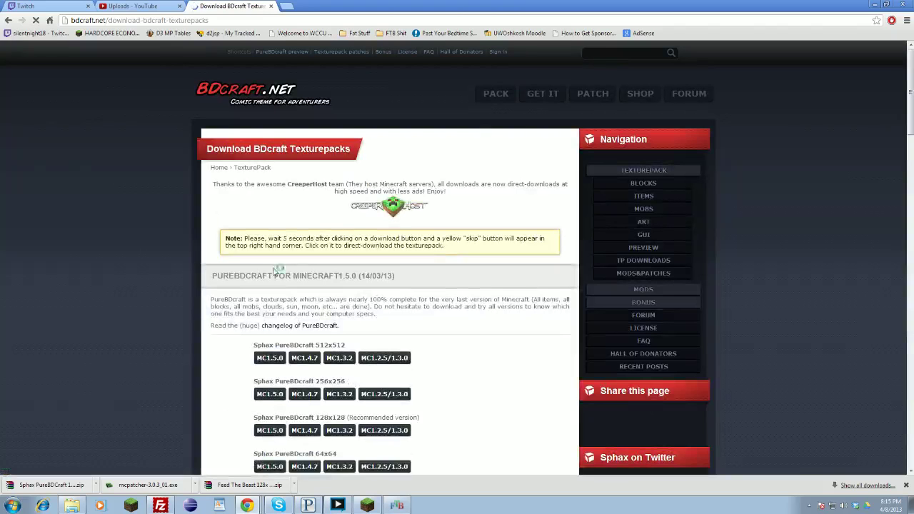
pyautogui.scroll(-1, 173, 325)
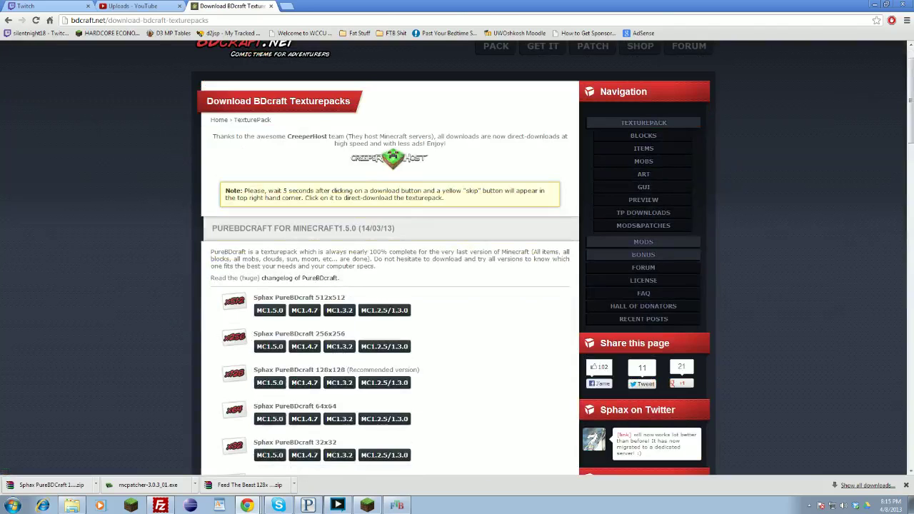
pyautogui.scroll(-1, 296, 430)
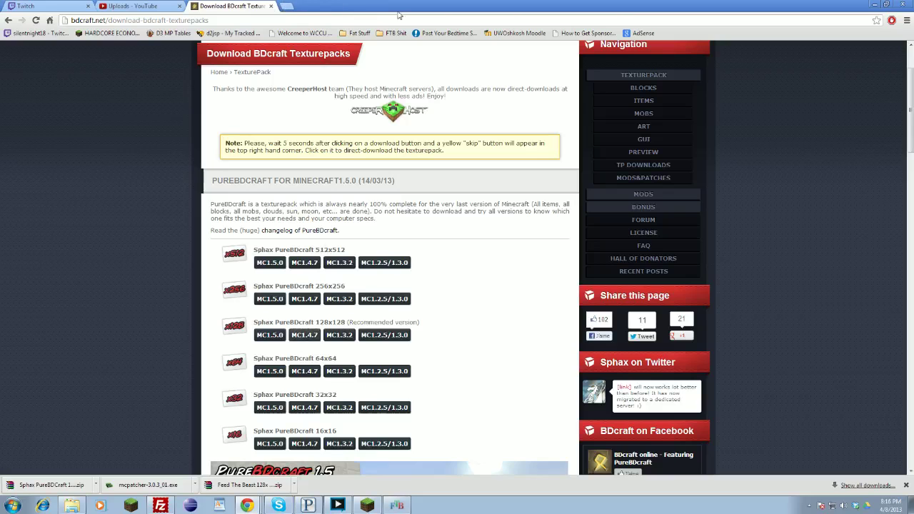
# Switch to Minecraft and open the texture pack folder from its texture pack selection
pyautogui.click(873, 7)
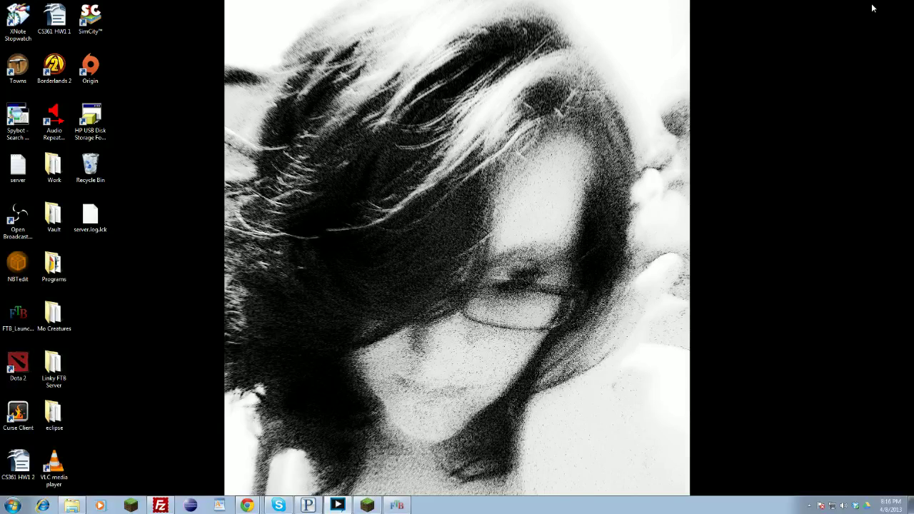
pyautogui.click(367, 505)
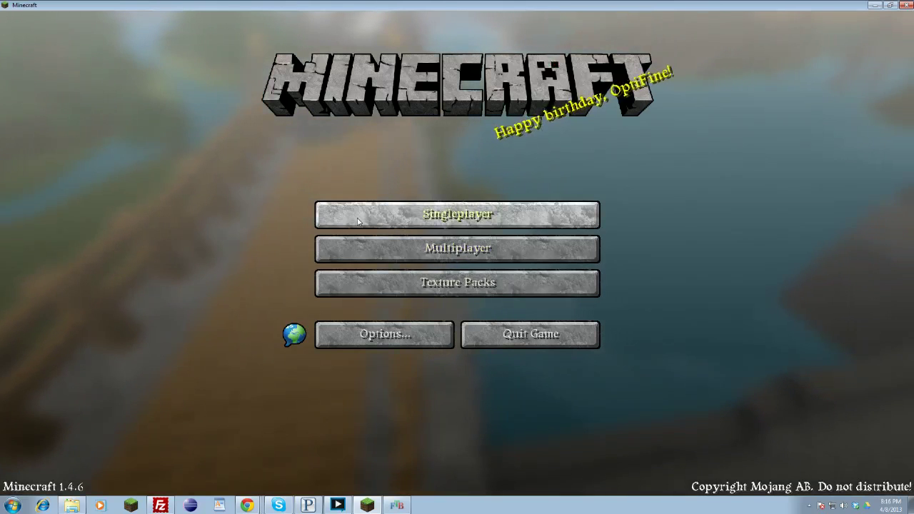
pyautogui.click(427, 289)
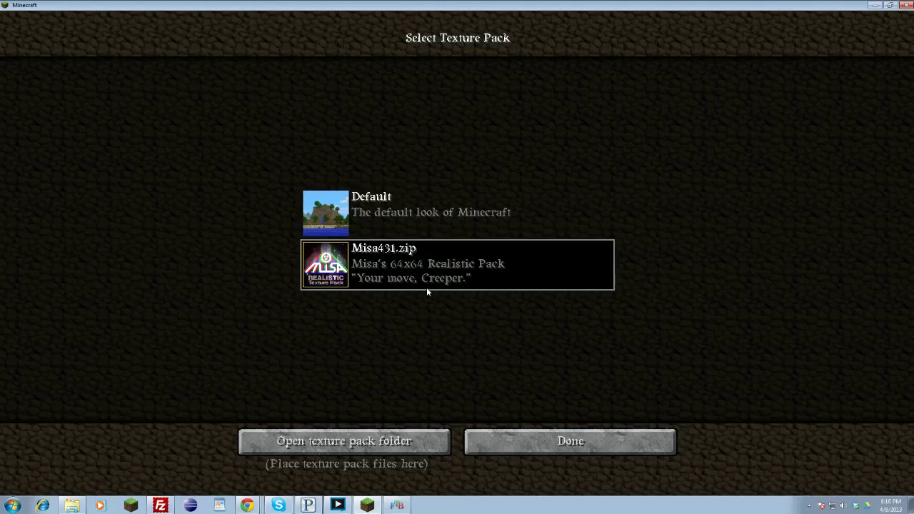
pyautogui.click(375, 439)
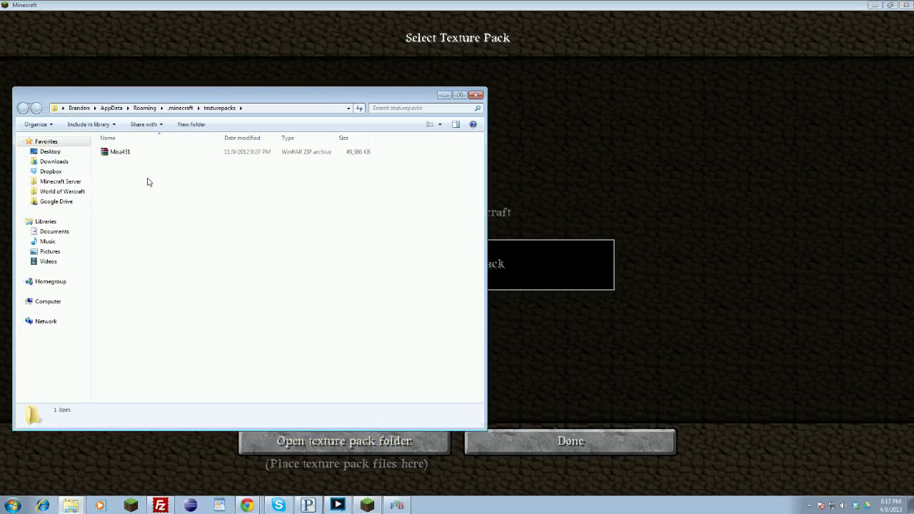
# Locate the Sphax PureBDCraft 128x MC14 archive in the Downloads folder and return to the texturepacks folder
pyautogui.click(76, 152)
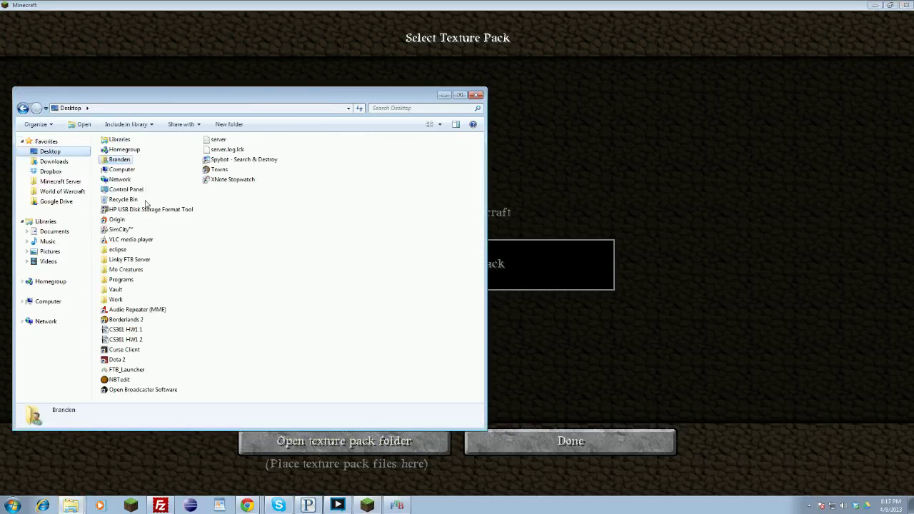
pyautogui.click(43, 163)
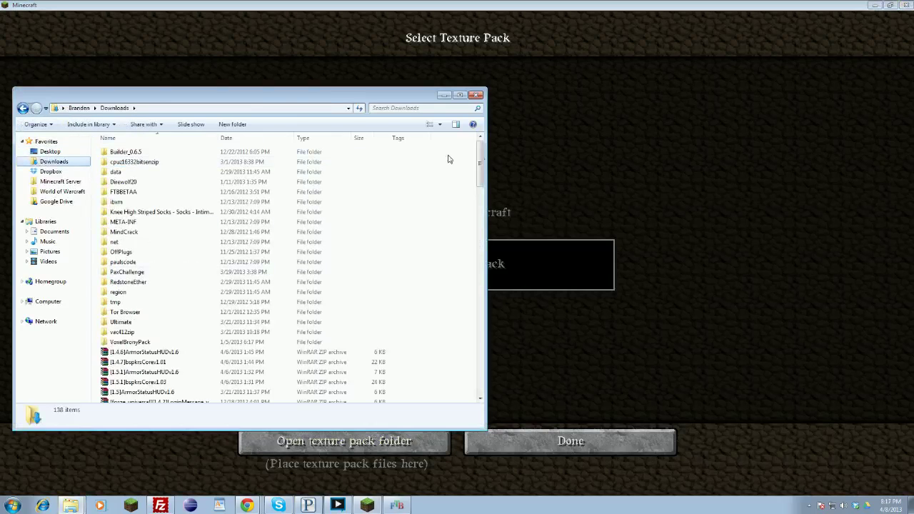
pyautogui.moveTo(481, 163); pyautogui.dragTo(484, 360)
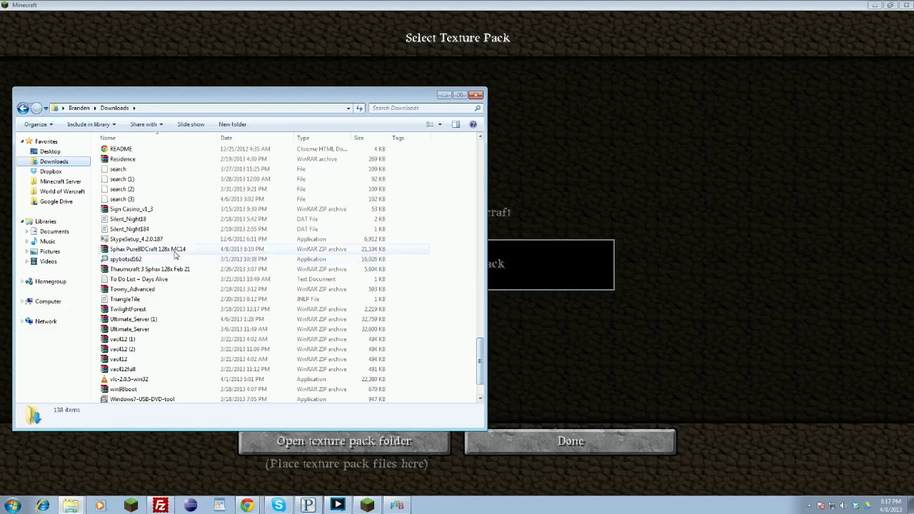
pyautogui.click(157, 249)
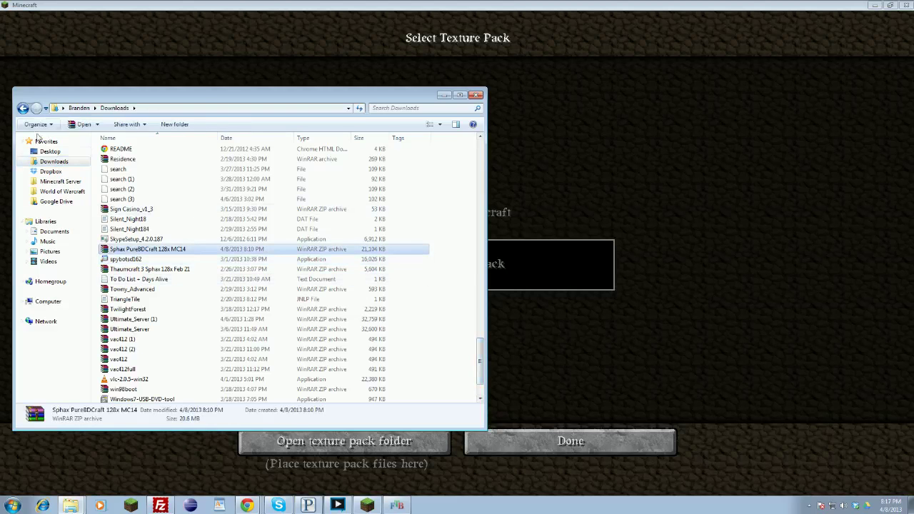
pyautogui.click(22, 108)
pyautogui.click(22, 109)
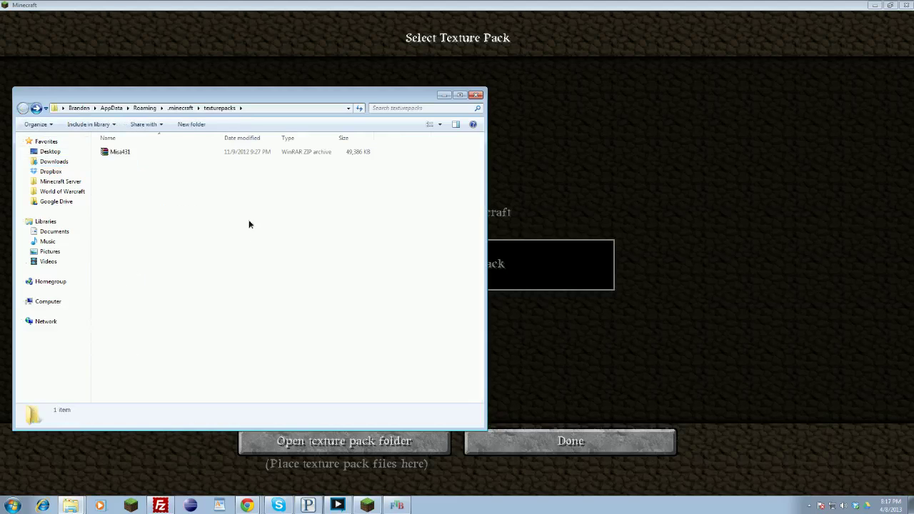
# Return to Minecraft and leave the texture pack selection for the main menu
pyautogui.click(601, 339)
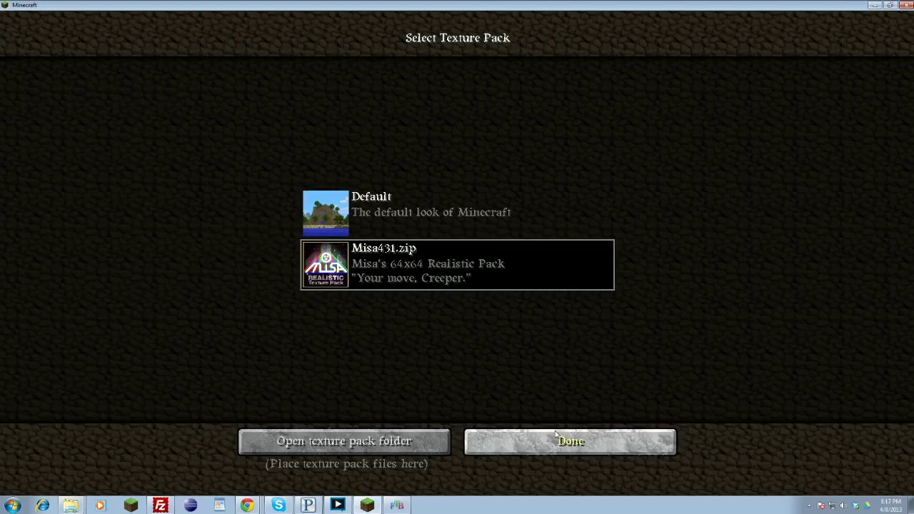
pyautogui.hotkey('alt', 'Tab')
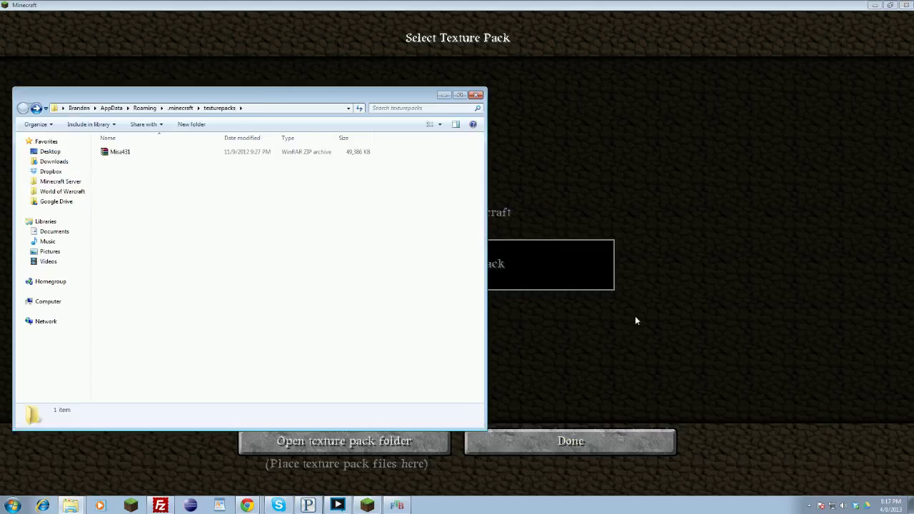
pyautogui.hotkey('alt', 'Tab')
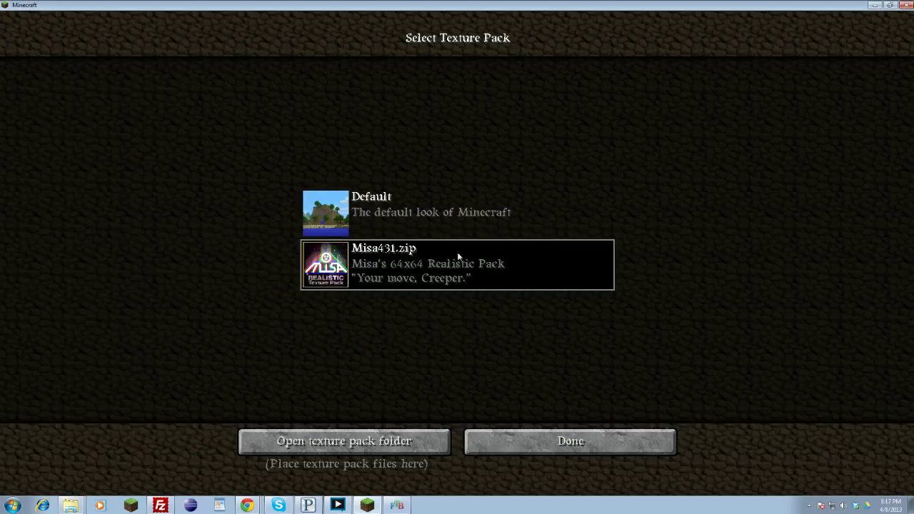
pyautogui.press('Escape')
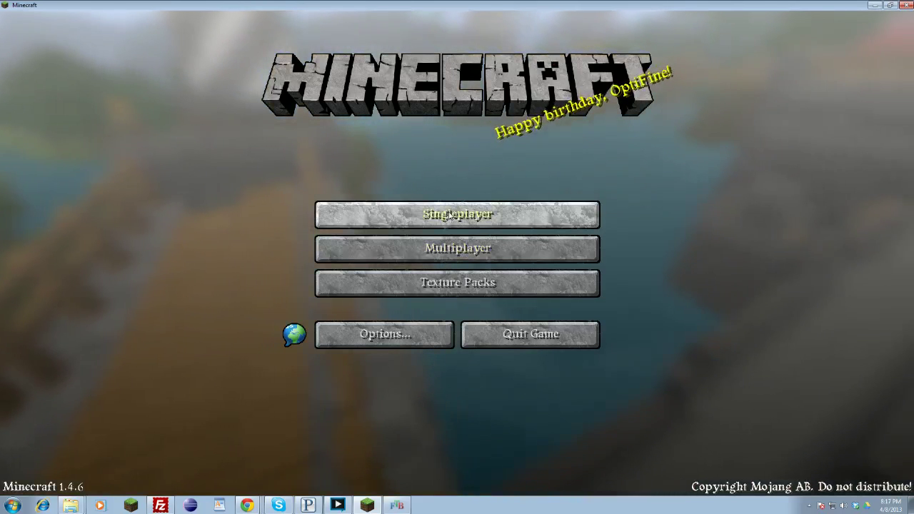
# Minimise Minecraft and open the Roaming folder by running %AppData% from the Windows search
pyautogui.click(872, 5)
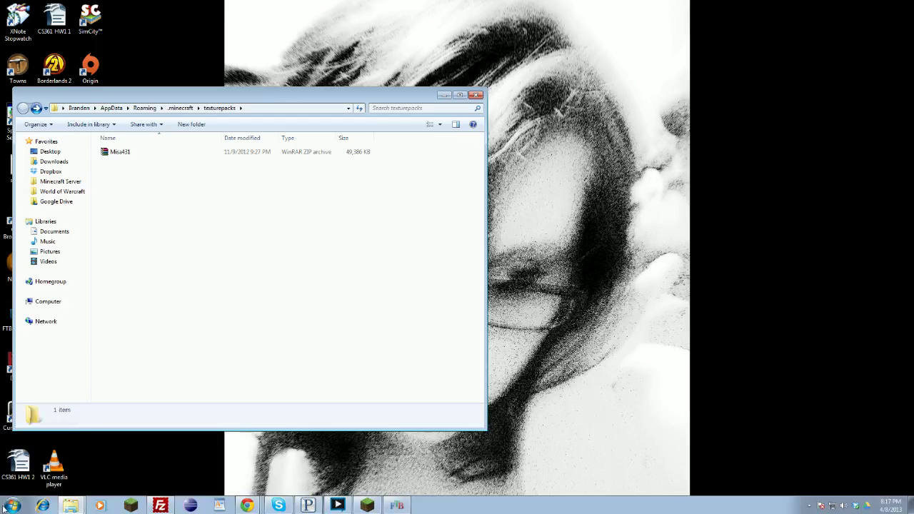
pyautogui.click(11, 506)
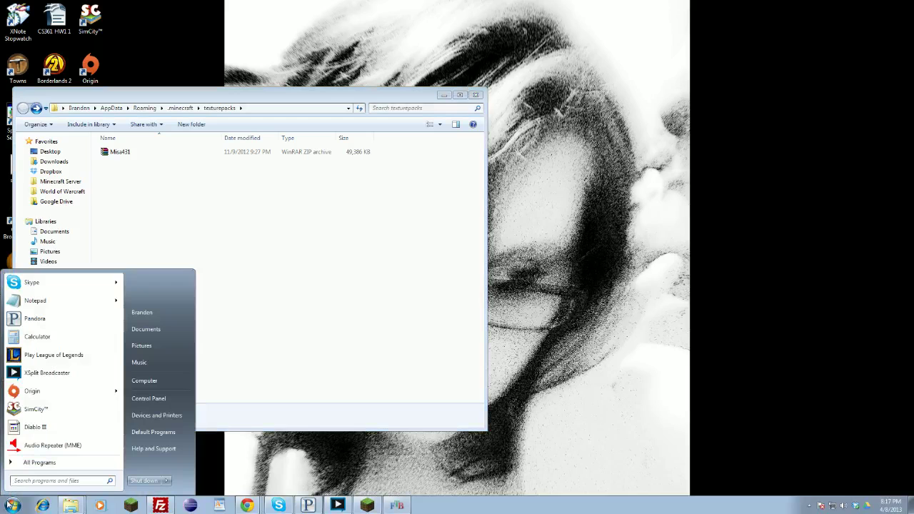
pyautogui.write('%')
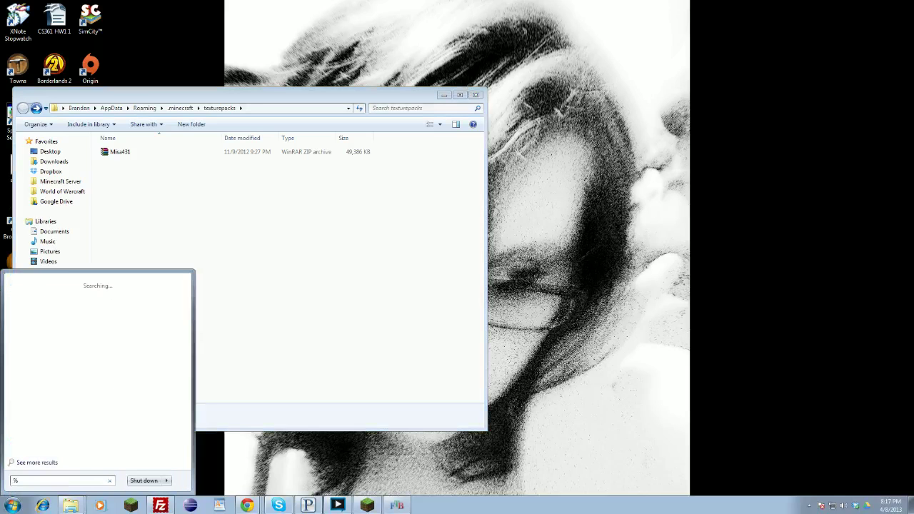
pyautogui.write('AppDa')
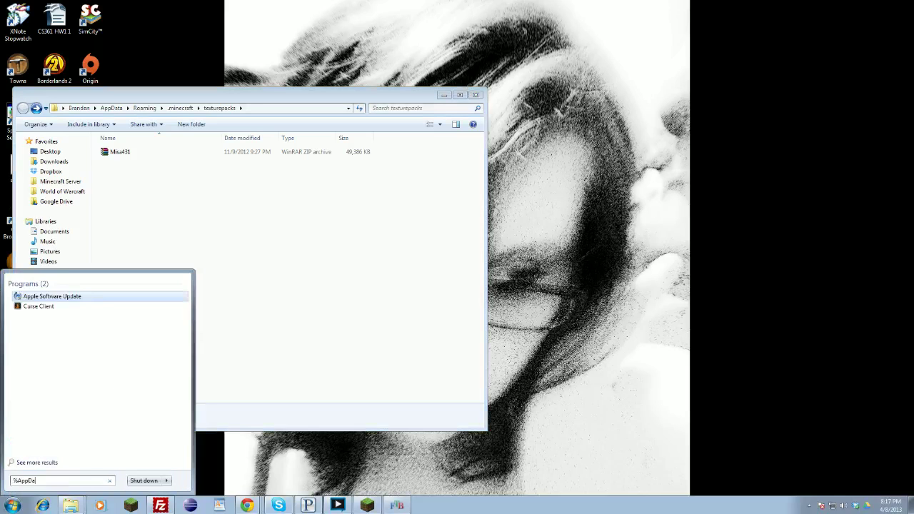
pyautogui.write('ta%')
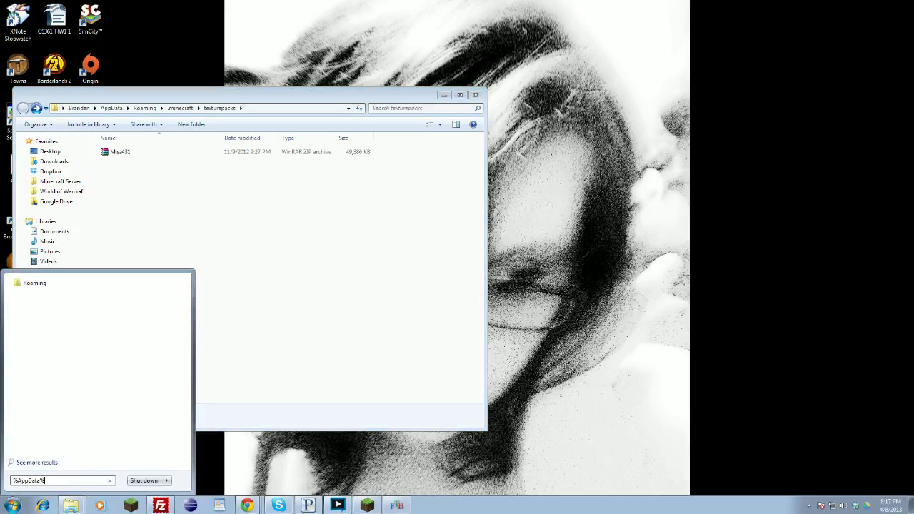
pyautogui.press('Return')
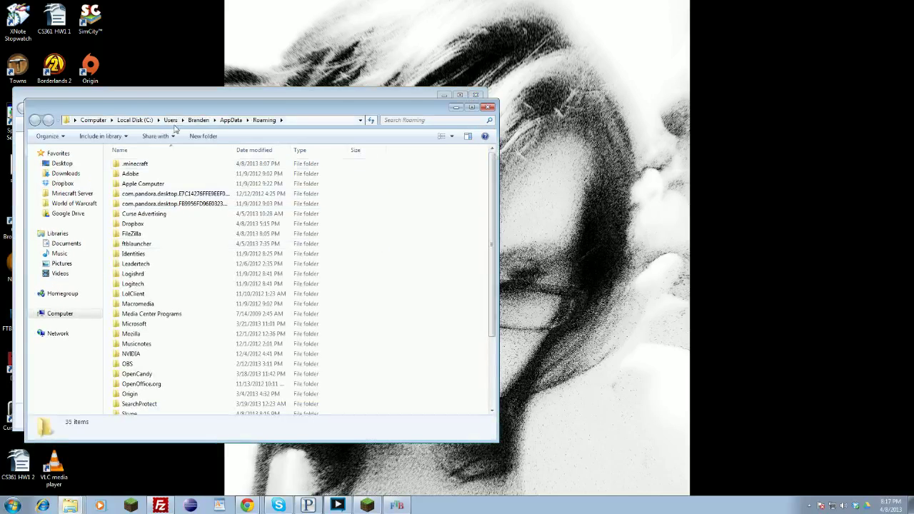
# Open the texturepacks folder inside .minecraft and check the archive stored there
pyautogui.click(135, 165)
pyautogui.doubleClick(132, 166)
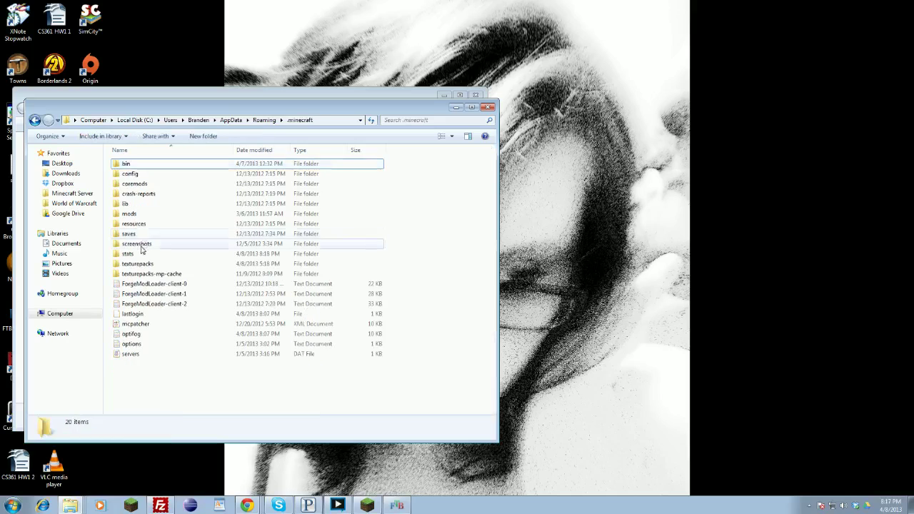
pyautogui.click(140, 268)
pyautogui.doubleClick(140, 267)
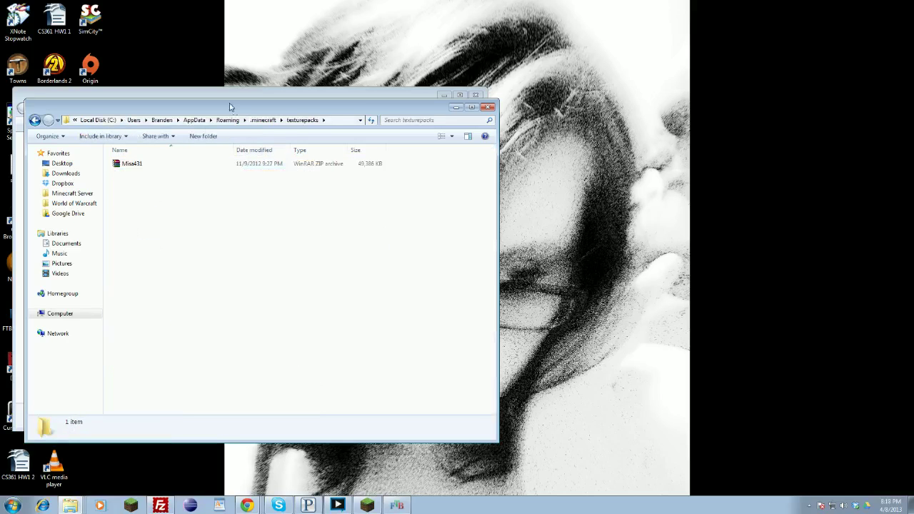
pyautogui.click(139, 167)
pyautogui.click(162, 205)
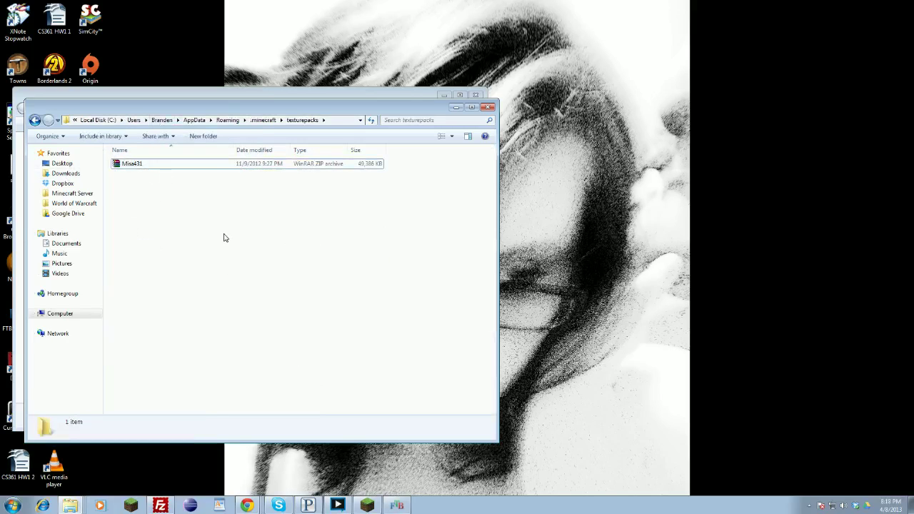
# Switch to Chrome, search the web for "MCpatcher" in a new tab and open its Minecraft Forum topic
pyautogui.click(235, 508)
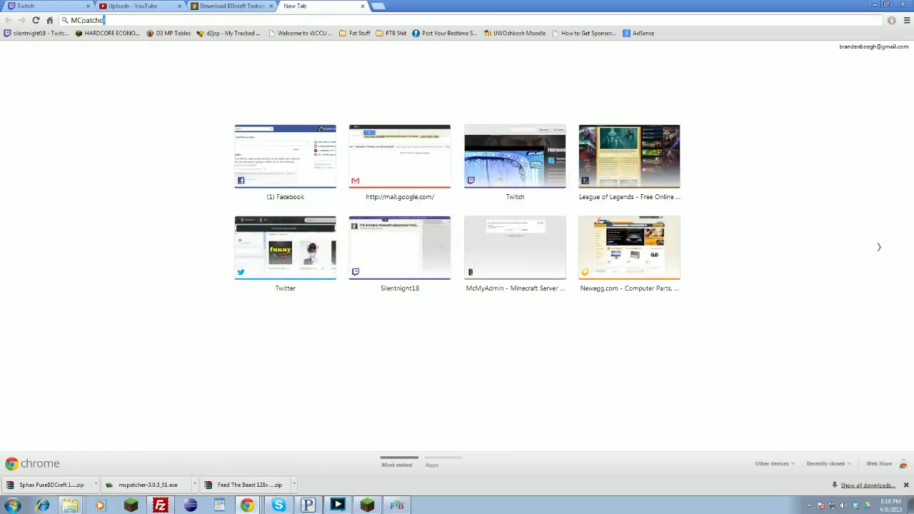
pyautogui.press('Return')
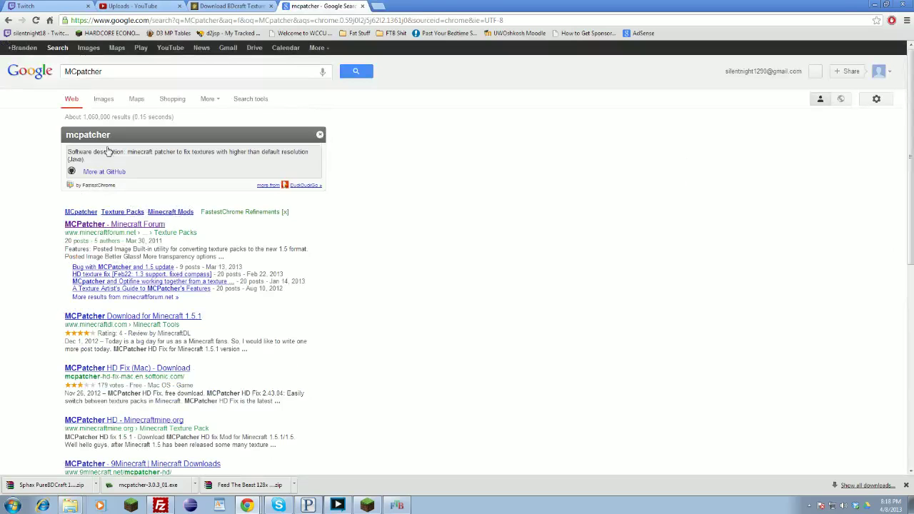
pyautogui.click(91, 227)
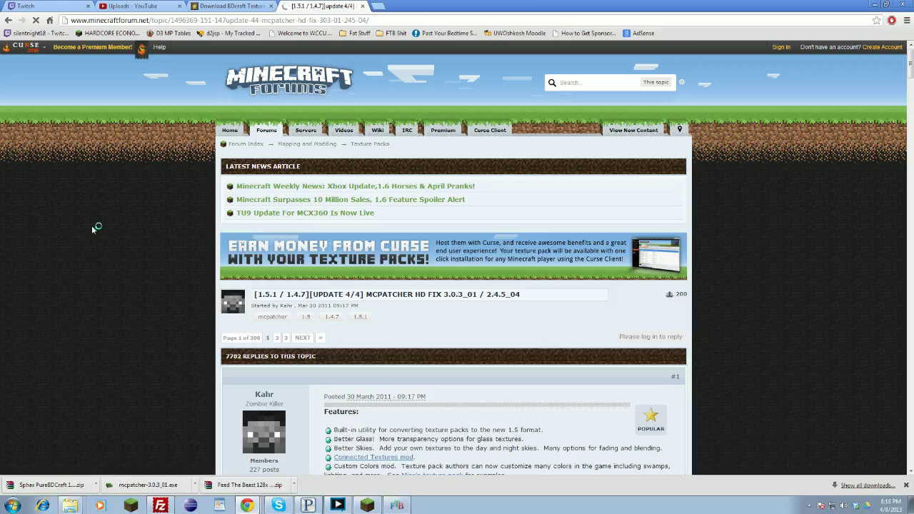
pyautogui.scroll(-2, 436, 348)
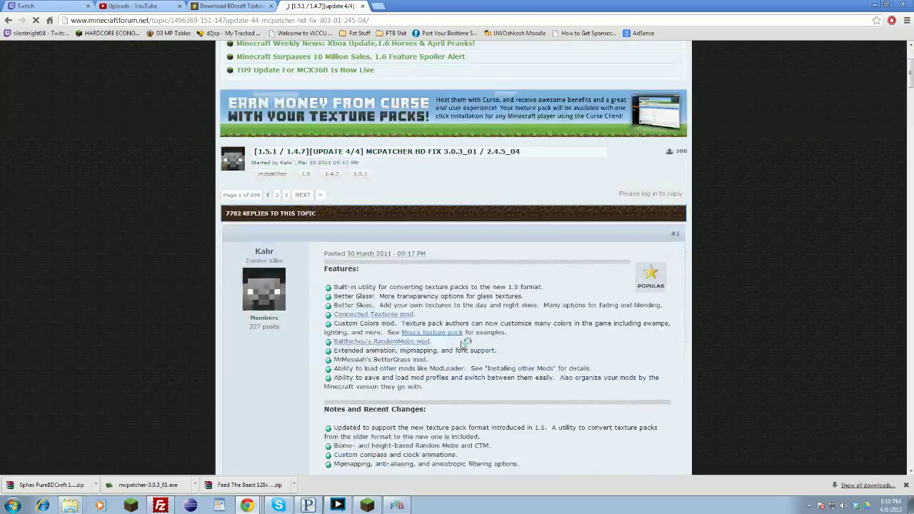
# Review the download links and basic instructions in the MCPatcher forum topic
pyautogui.scroll(-4, 463, 339)
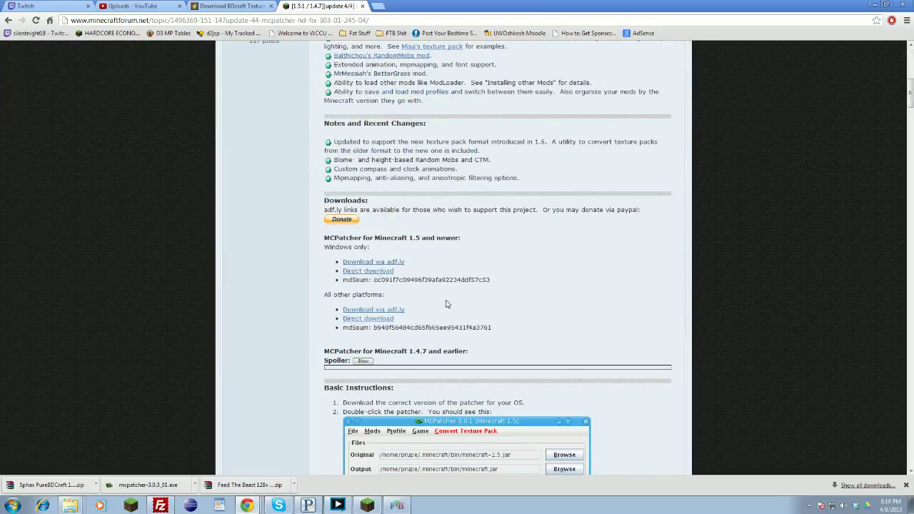
pyautogui.scroll(-3, 445, 302)
pyautogui.scroll(1, 307, 360)
pyautogui.scroll(-2, 308, 359)
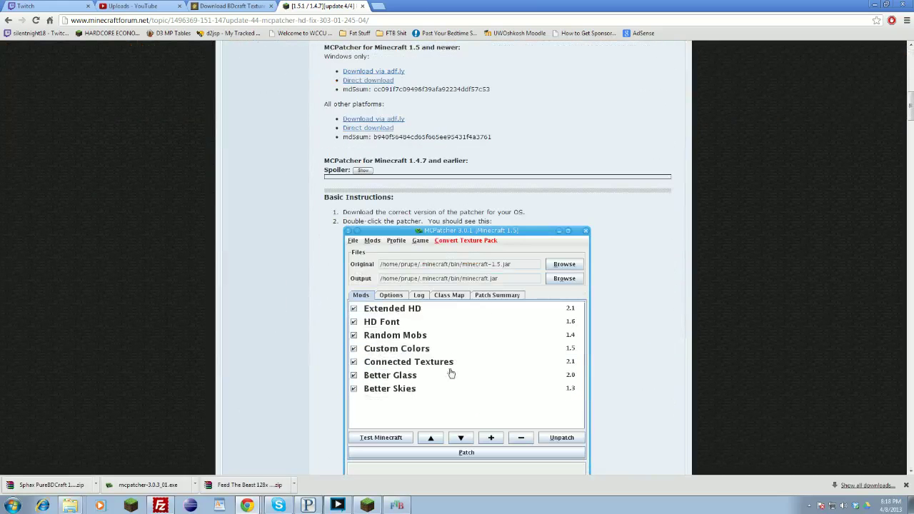
pyautogui.scroll(-1, 454, 352)
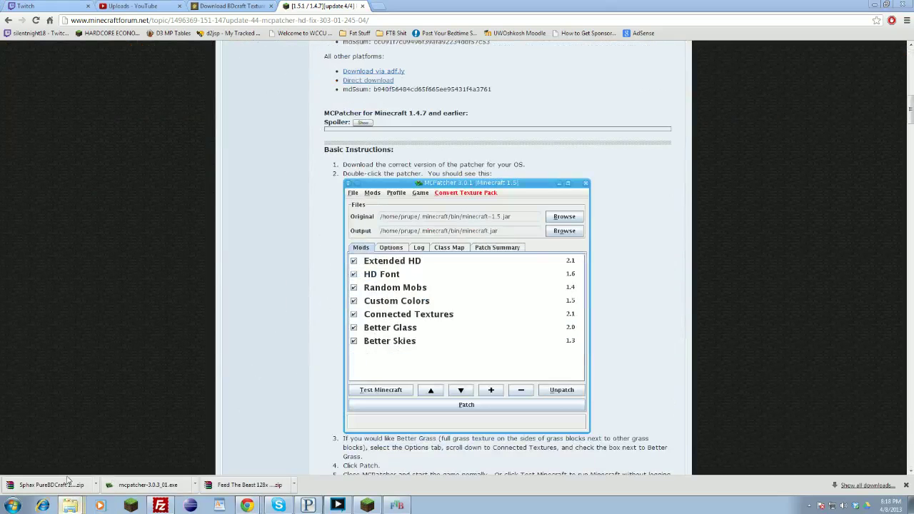
# Run mcpatcher-3.0.3_01 from the Texture Pack Vid folder, view its mod list and close the patcher
pyautogui.click(70, 505)
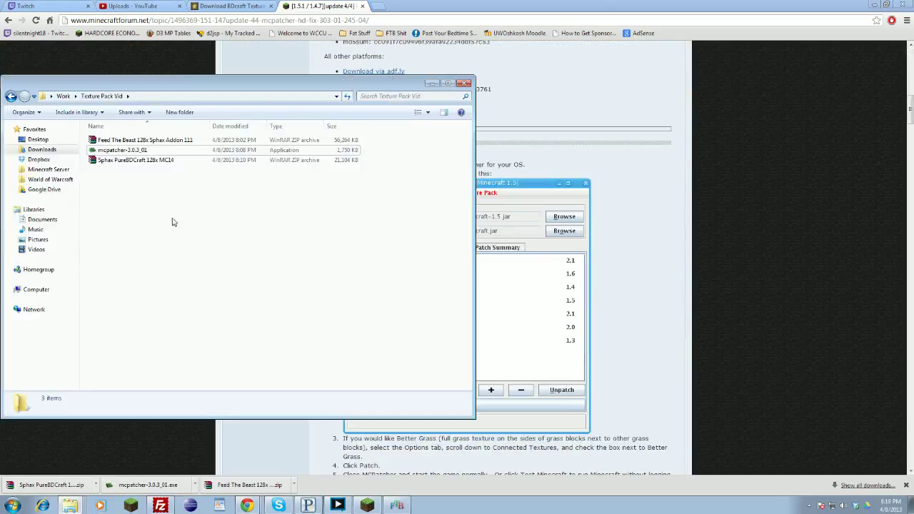
pyautogui.doubleClick(139, 152)
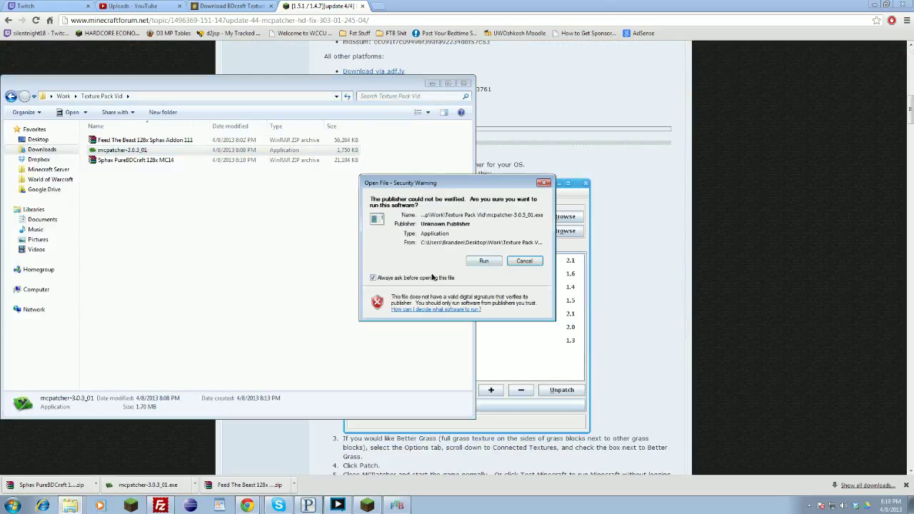
pyautogui.click(488, 262)
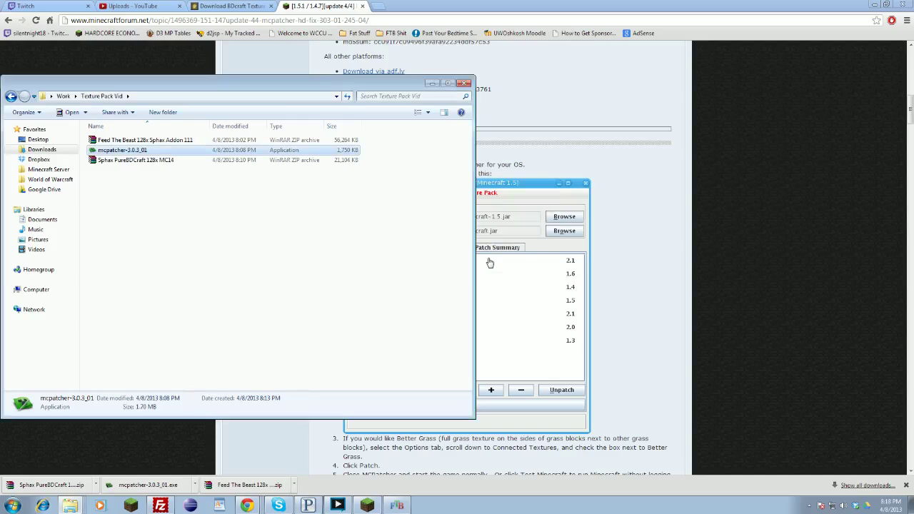
pyautogui.click(642, 310)
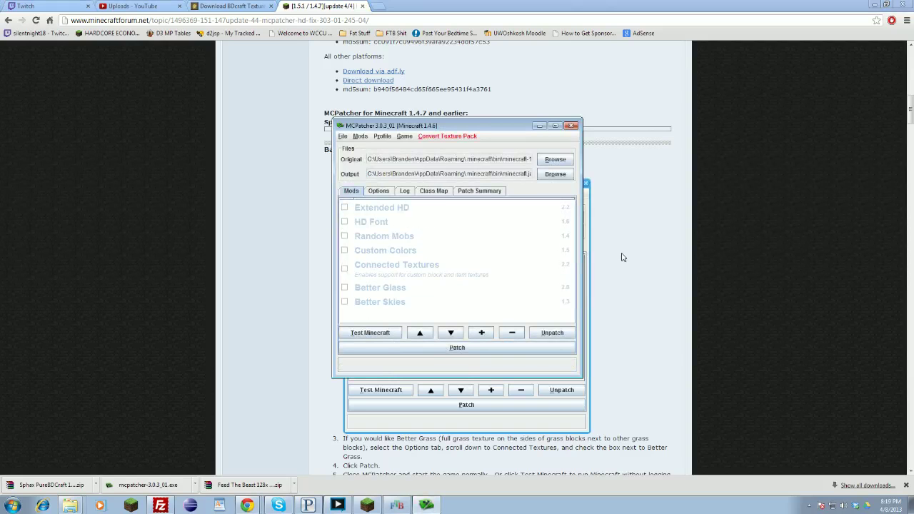
pyautogui.click(571, 126)
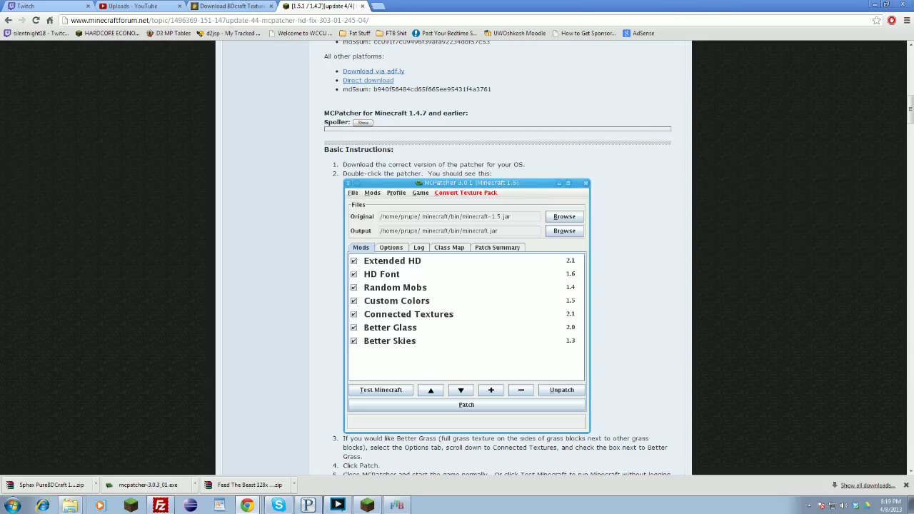
# Close the MCPatcher topic and show only the Mods-Packs in BDcraft's Mods&Patches list
pyautogui.click(362, 6)
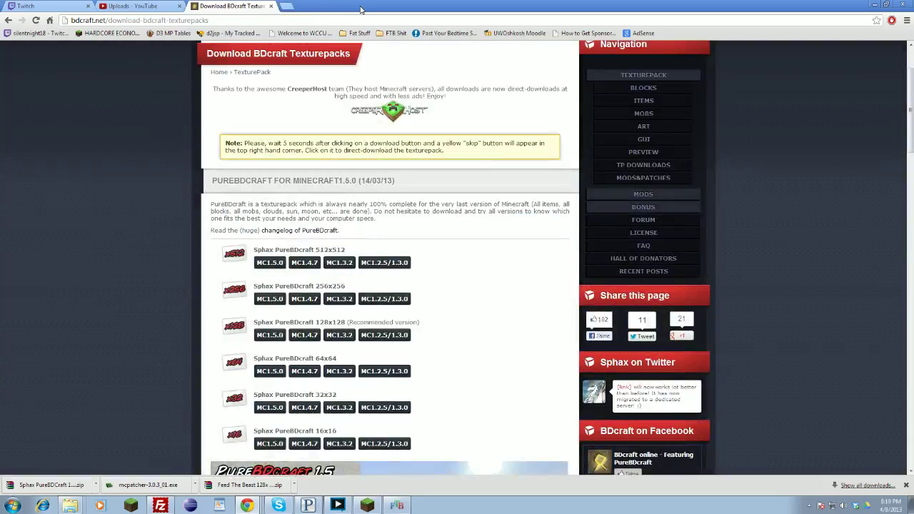
pyautogui.scroll(2, 600, 178)
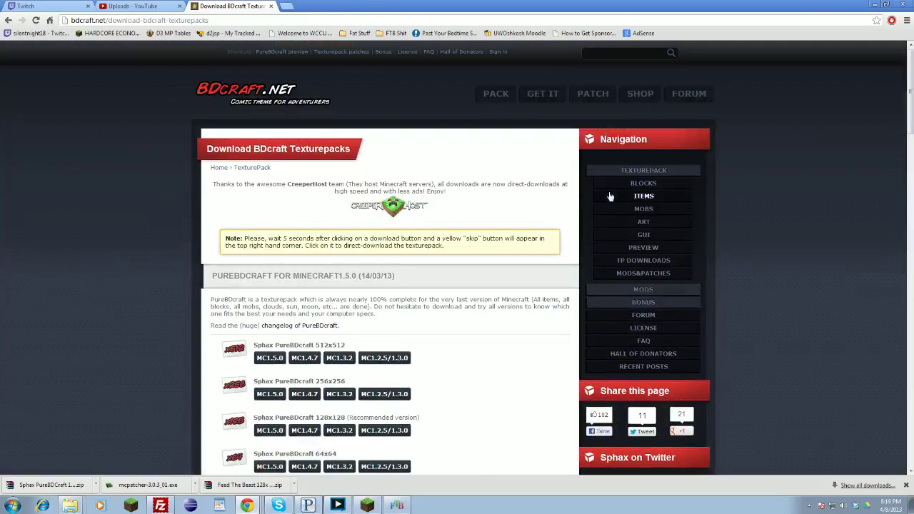
pyautogui.click(581, 95)
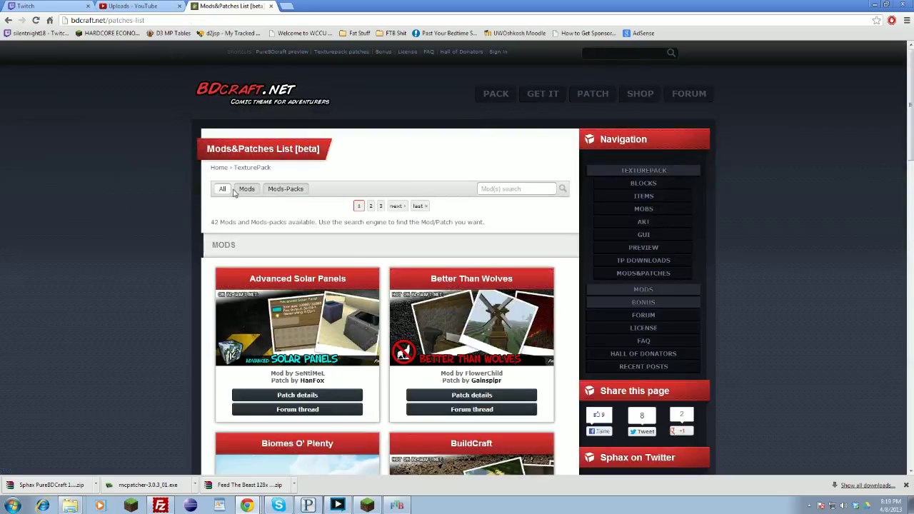
pyautogui.click(281, 189)
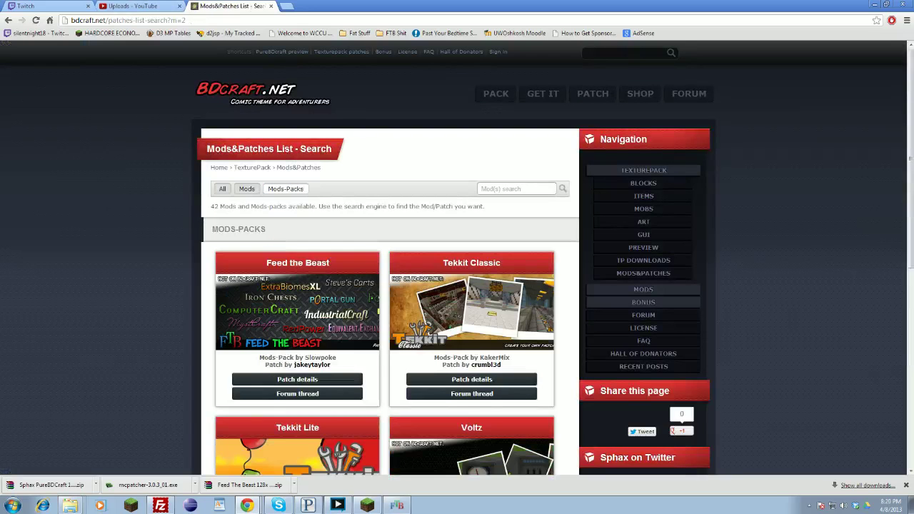
# Open the patch details of the Feed the Beast mod pack and review its author note and download options
pyautogui.scroll(-3, 420, 379)
pyautogui.scroll(-3, 419, 378)
pyautogui.scroll(5, 286, 307)
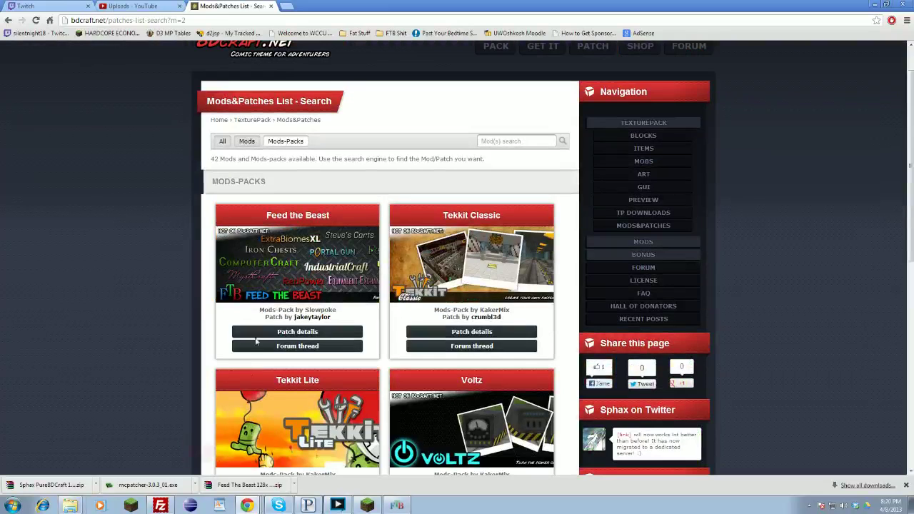
pyautogui.click(284, 334)
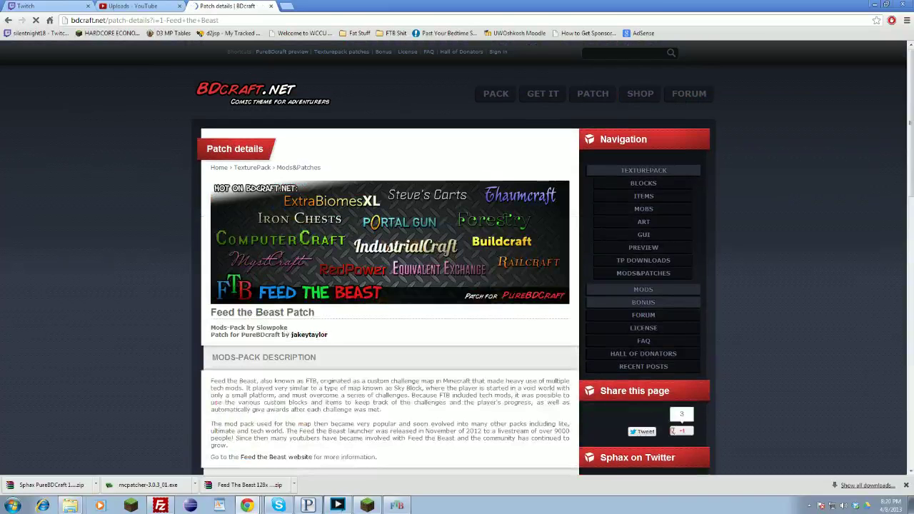
pyautogui.scroll(-8, 238, 352)
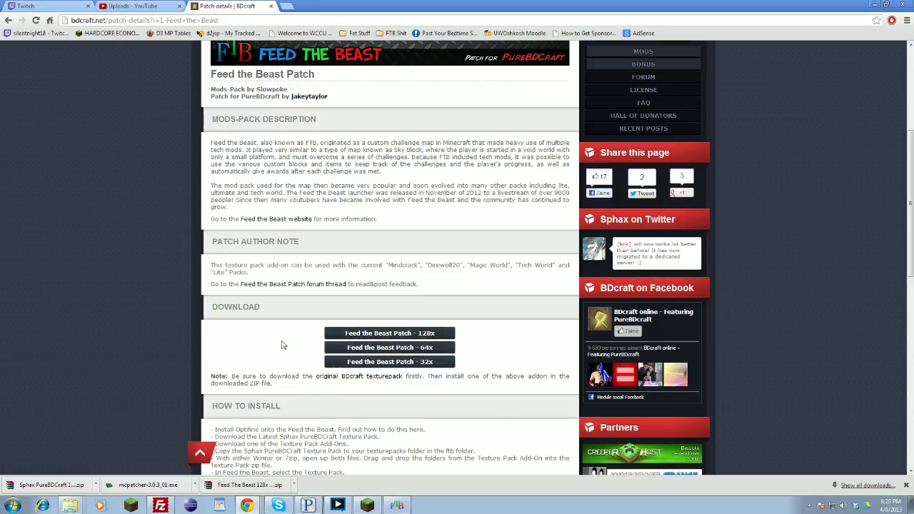
pyautogui.scroll(2, 282, 345)
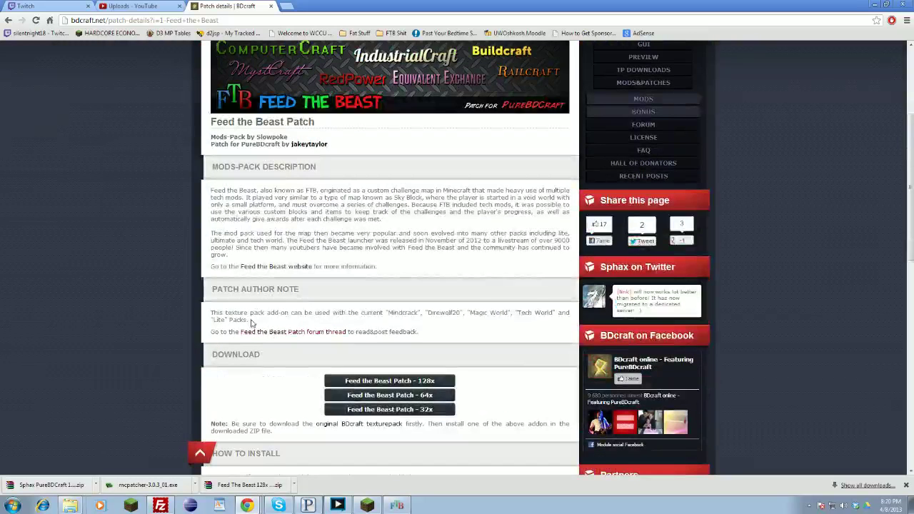
# Minimise Chrome and open the Sphax PureBDCraft 128x MC14 archive from the Texture Pack Vid folder in WinRAR
pyautogui.click(875, 4)
pyautogui.click(162, 297)
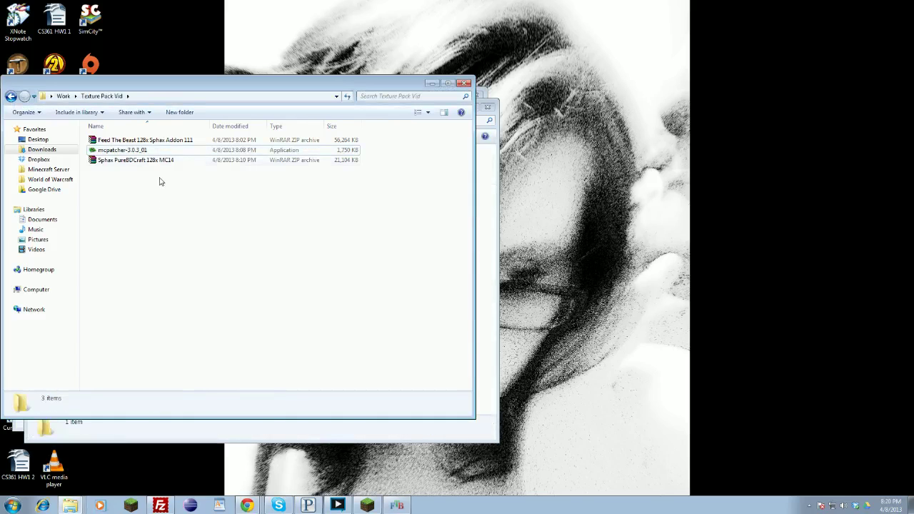
pyautogui.click(153, 160)
pyautogui.click(133, 184)
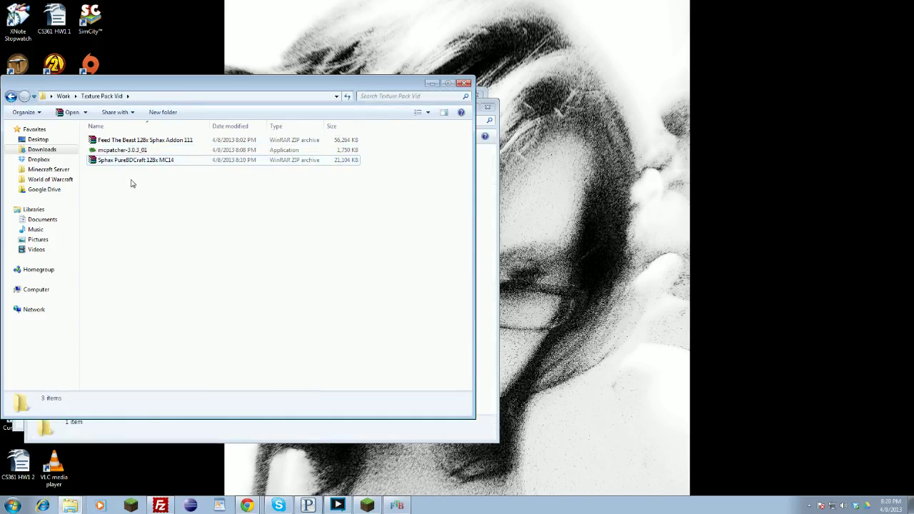
pyautogui.click(129, 160)
pyautogui.rightClick(130, 162)
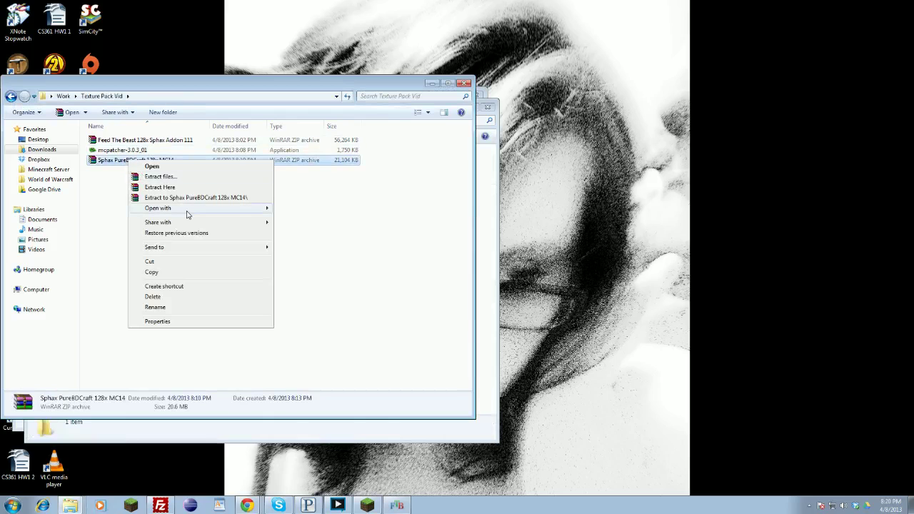
pyautogui.moveTo(187, 213)
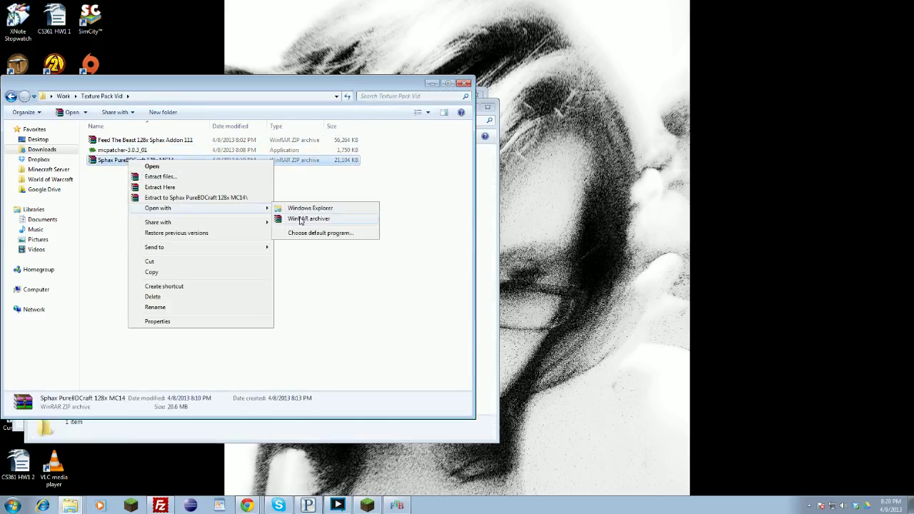
pyautogui.click(300, 219)
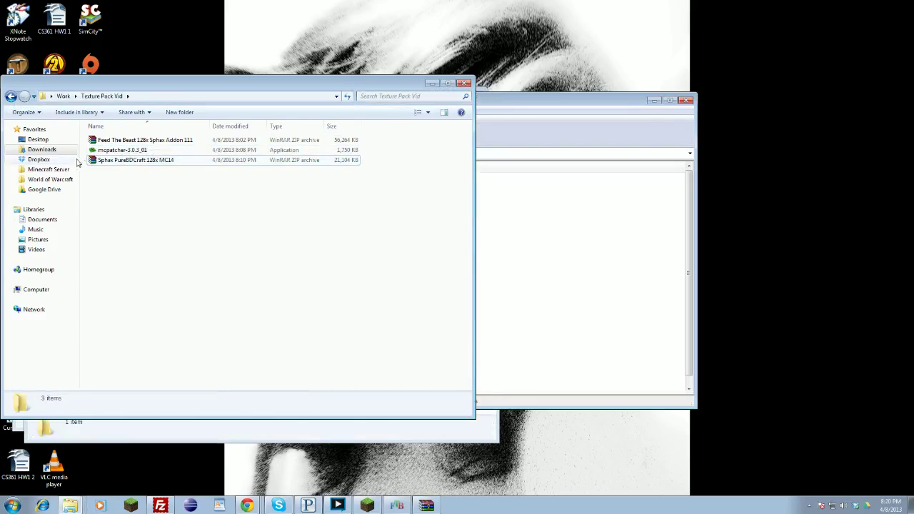
# Open the Feed The Beast 128x Sphax Addon 111 archive in WinRAR as well
pyautogui.click(145, 141)
pyautogui.rightClick(144, 140)
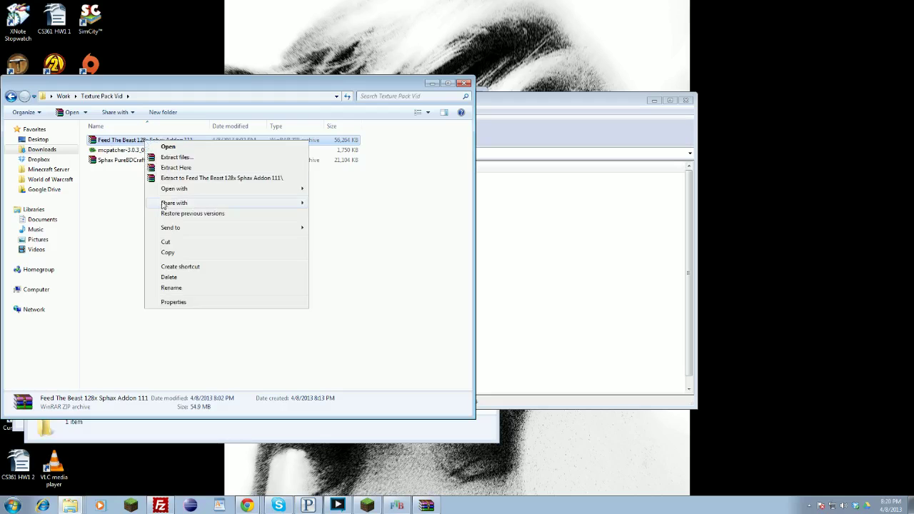
pyautogui.moveTo(255, 190)
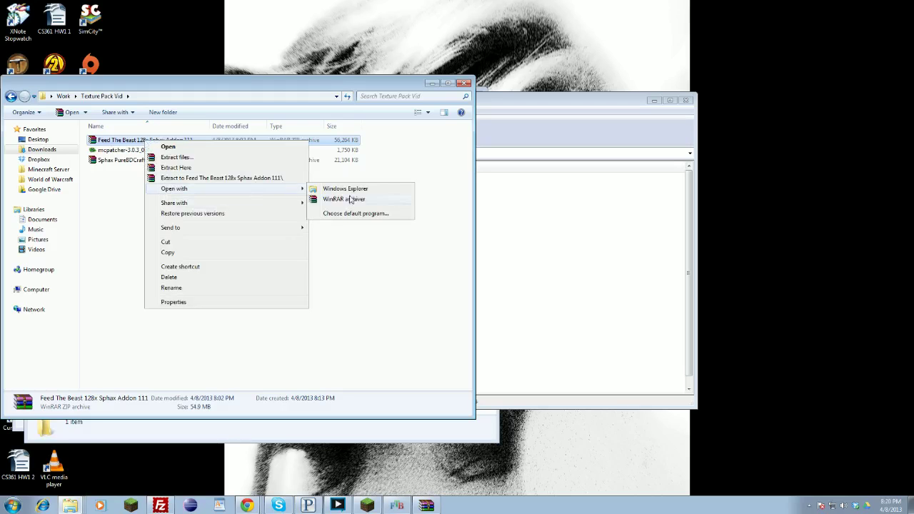
pyautogui.click(342, 199)
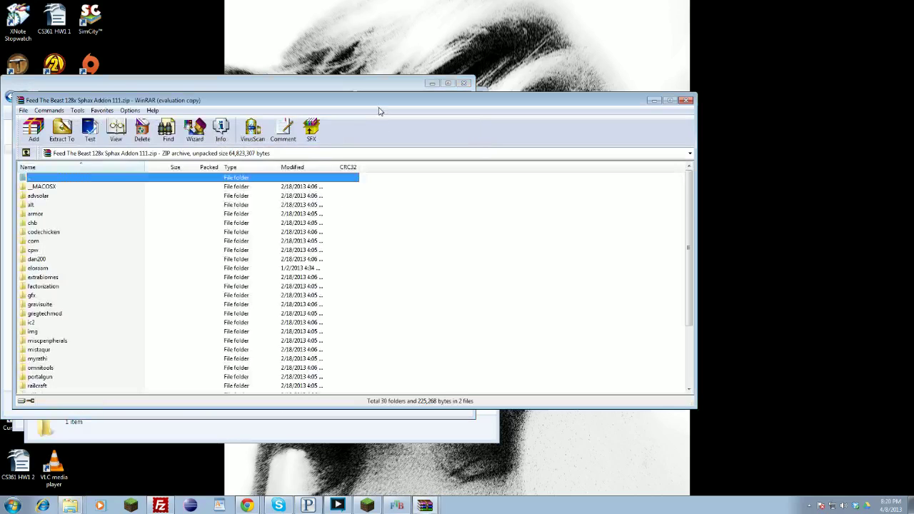
# Dismiss the WinRAR licence reminders and arrange the addon archive's window beside the Sphax PureBDCraft one
pyautogui.moveTo(378, 112); pyautogui.dragTo(627, 118)
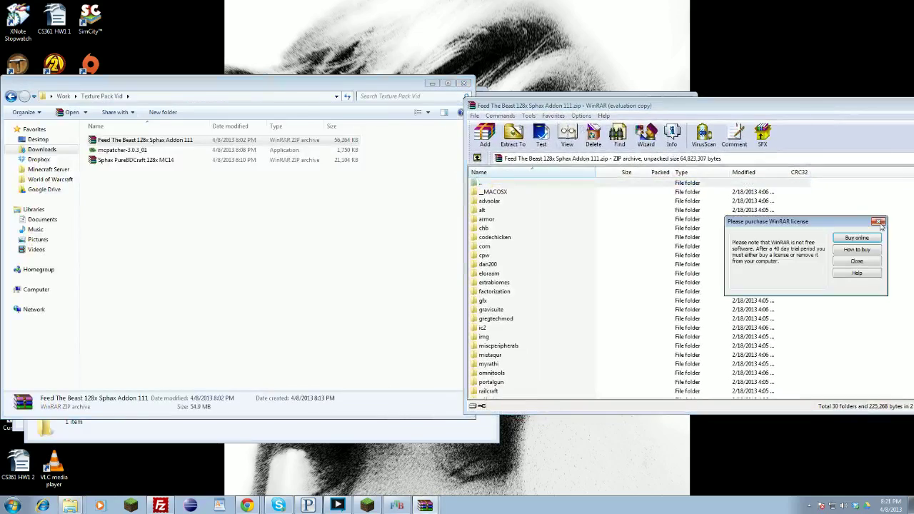
pyautogui.click(879, 224)
pyautogui.moveTo(419, 116); pyautogui.dragTo(858, 126)
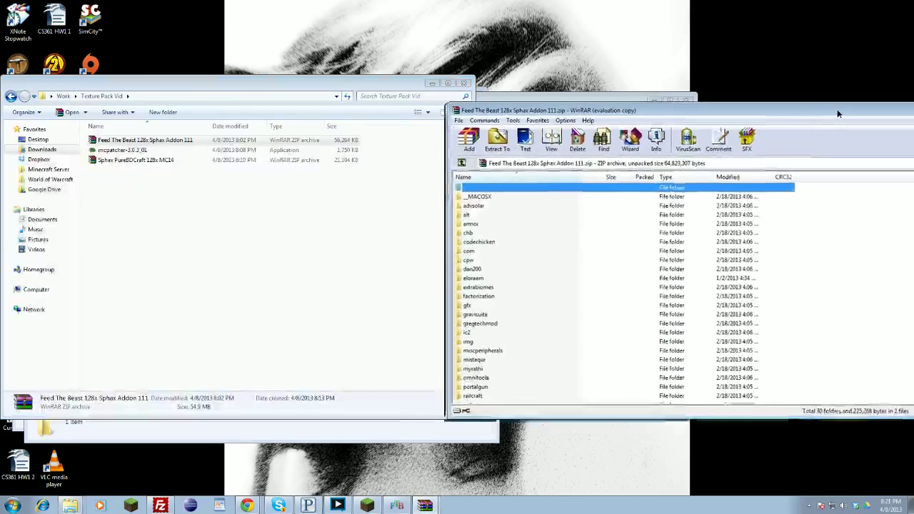
pyautogui.click(389, 211)
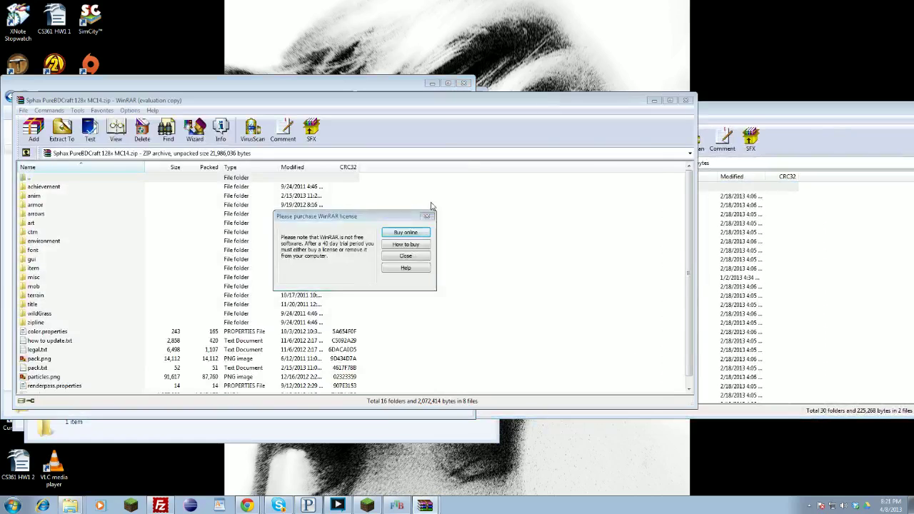
pyautogui.click(545, 229)
pyautogui.click(761, 105)
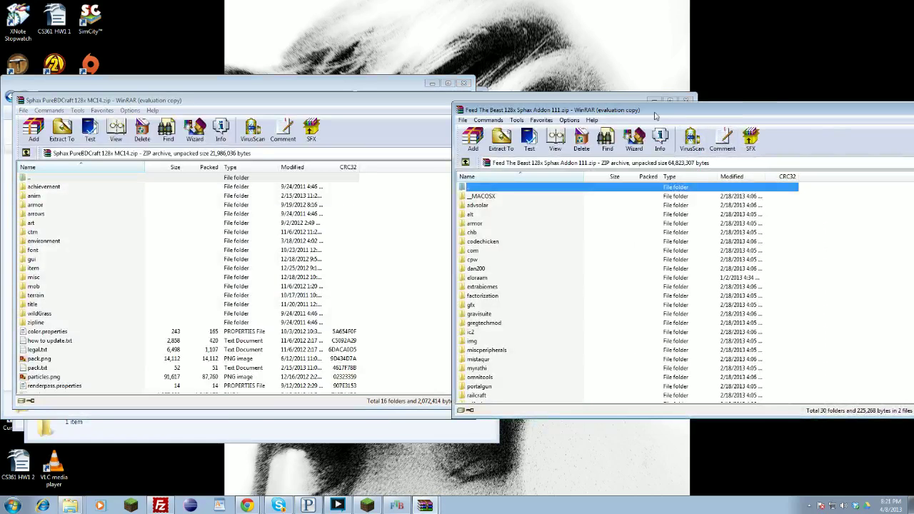
pyautogui.moveTo(665, 110); pyautogui.dragTo(674, 97)
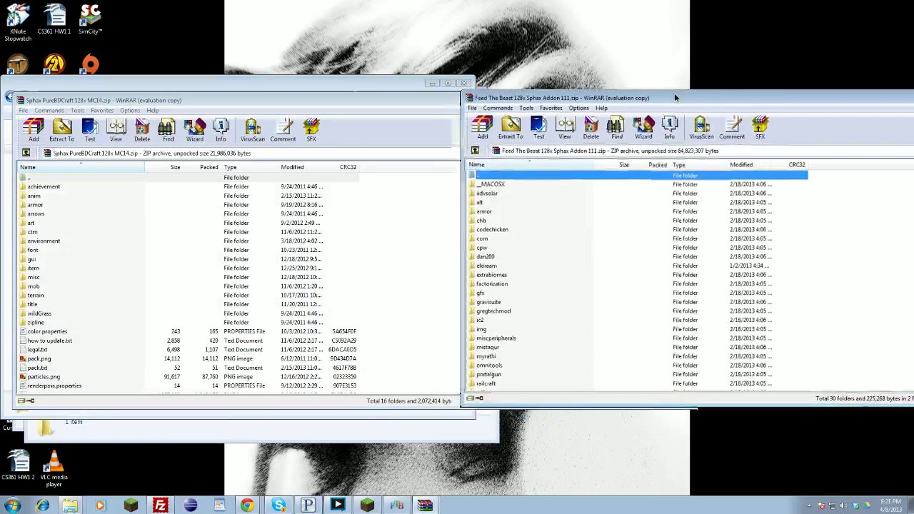
# Select the Feed The Beast addon's contents from the advsolar folder through soulshards-i.png, leaving out the __MACOSX folder
pyautogui.click(512, 198)
pyautogui.scroll(-3, 509, 224)
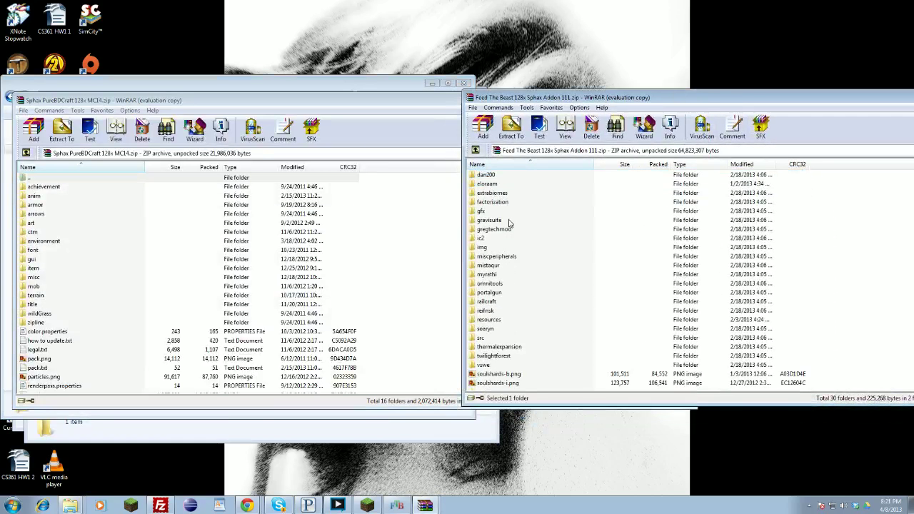
pyautogui.keyDown('shift'); pyautogui.click(502, 383); pyautogui.keyUp('shift')
pyautogui.scroll(3, 502, 384)
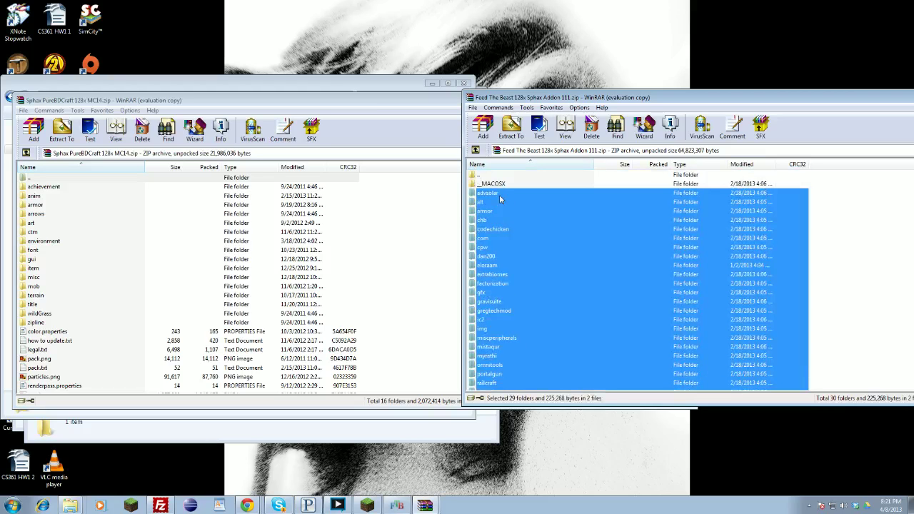
pyautogui.scroll(-3, 508, 258)
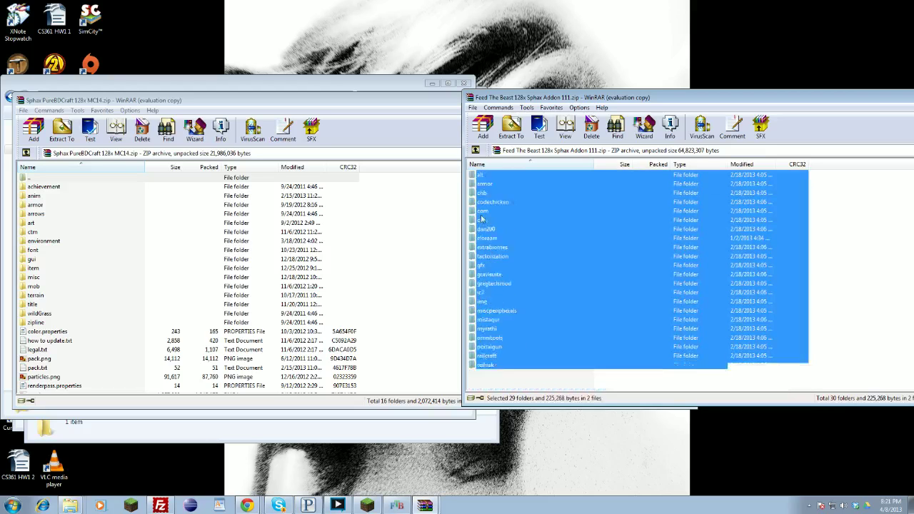
pyautogui.scroll(3, 515, 321)
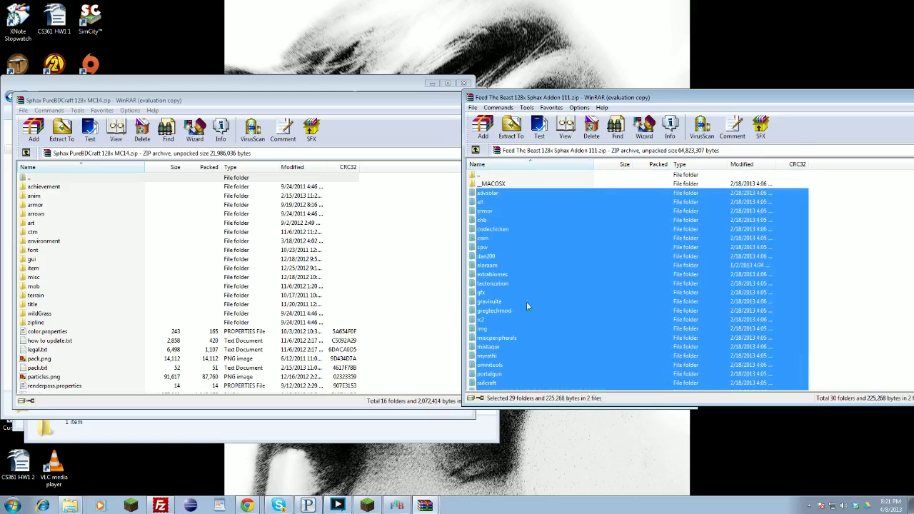
pyautogui.click(396, 315)
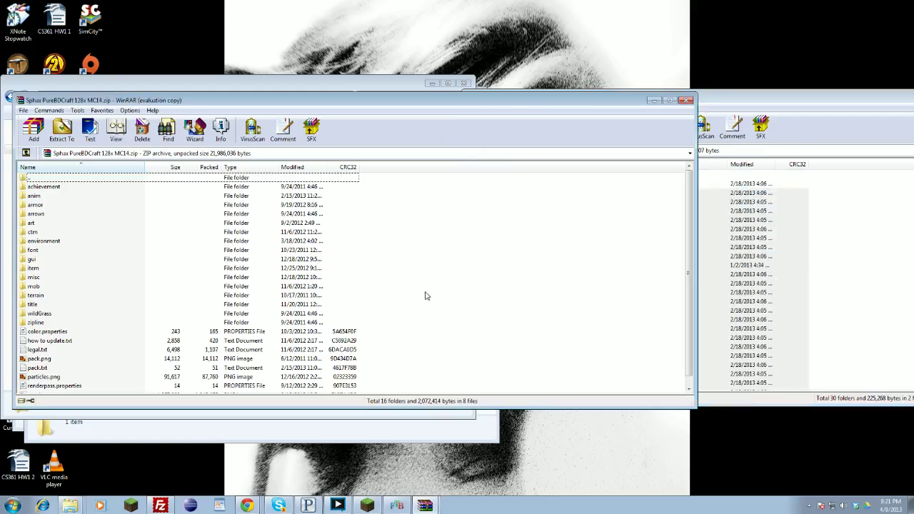
# Add all folders and files of the Feed The Beast addon archive to the Sphax PureBDCraft 128x MC14 archive and check its contents
pyautogui.click(895, 274)
pyautogui.scroll(-3, 569, 368)
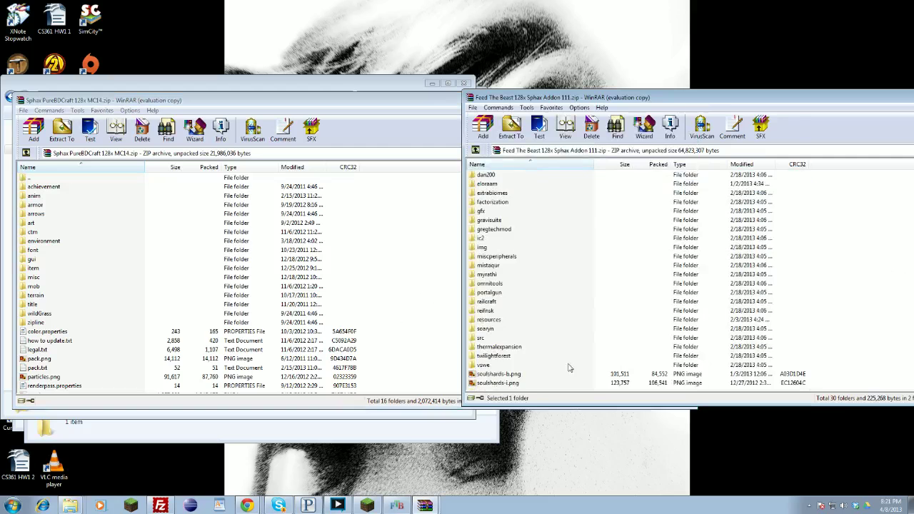
pyautogui.hotkey('ctrl', 'a')
pyautogui.moveTo(537, 388); pyautogui.dragTo(413, 294)
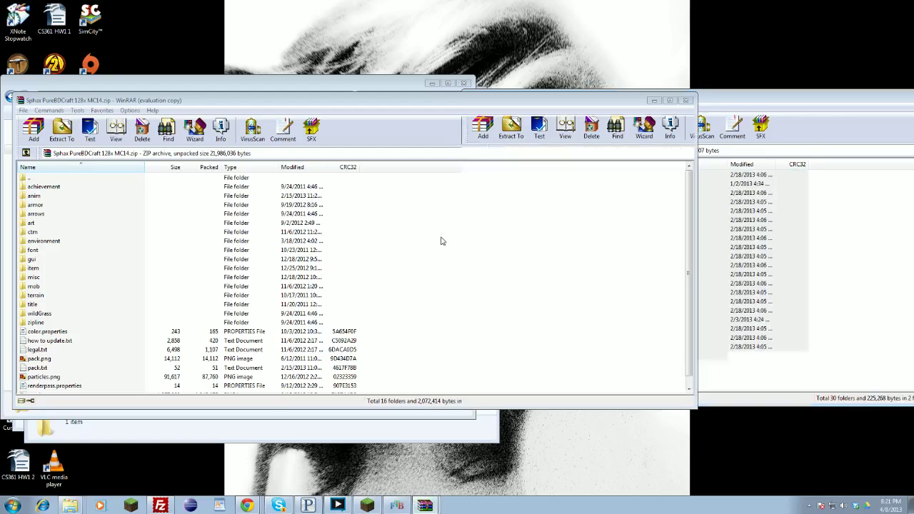
pyautogui.click(363, 333)
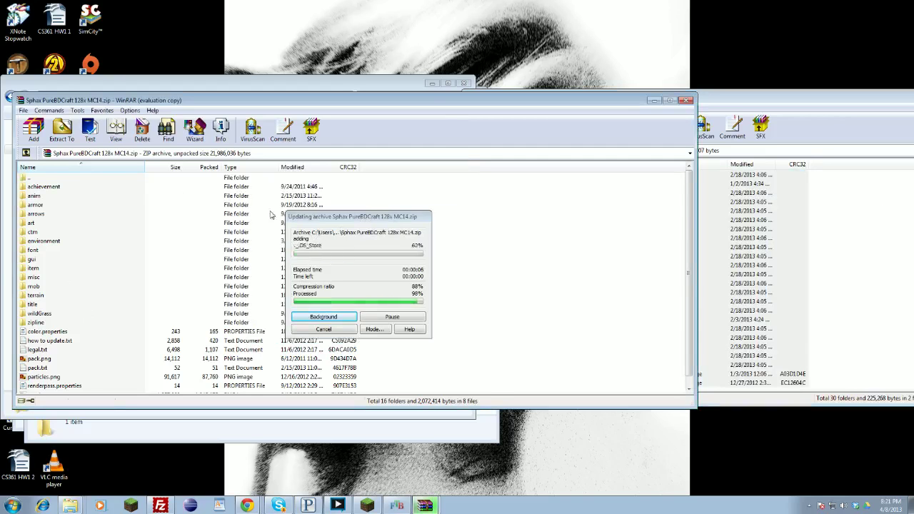
pyautogui.scroll(-5, 435, 267)
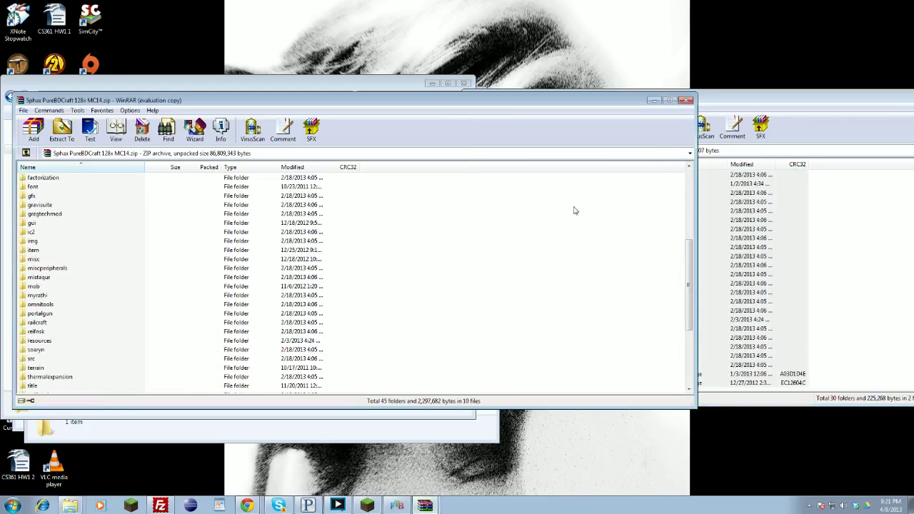
# Close both archive windows and select the merged Sphax PureBDCraft 128x MC14 archive in the Texture Pack Vid folder
pyautogui.click(685, 101)
pyautogui.moveTo(685, 101); pyautogui.dragTo(435, 112)
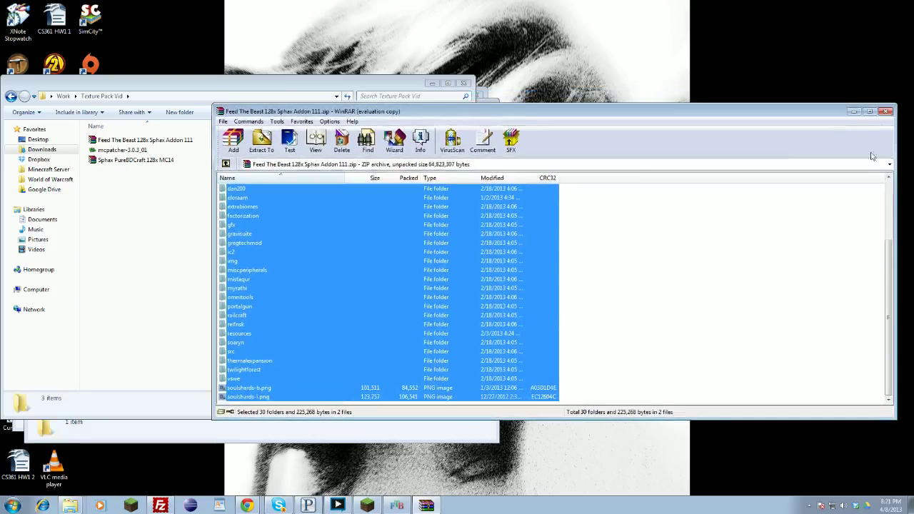
pyautogui.click(886, 112)
pyautogui.click(195, 144)
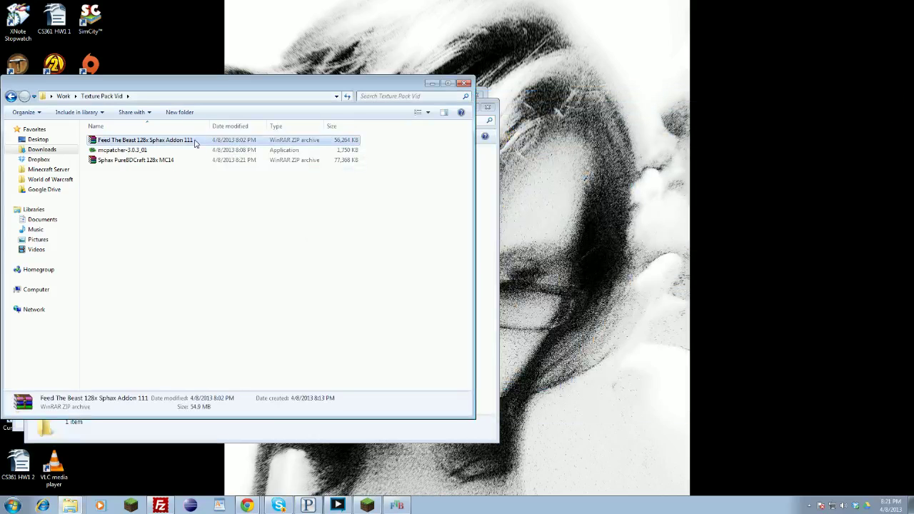
pyautogui.click(138, 164)
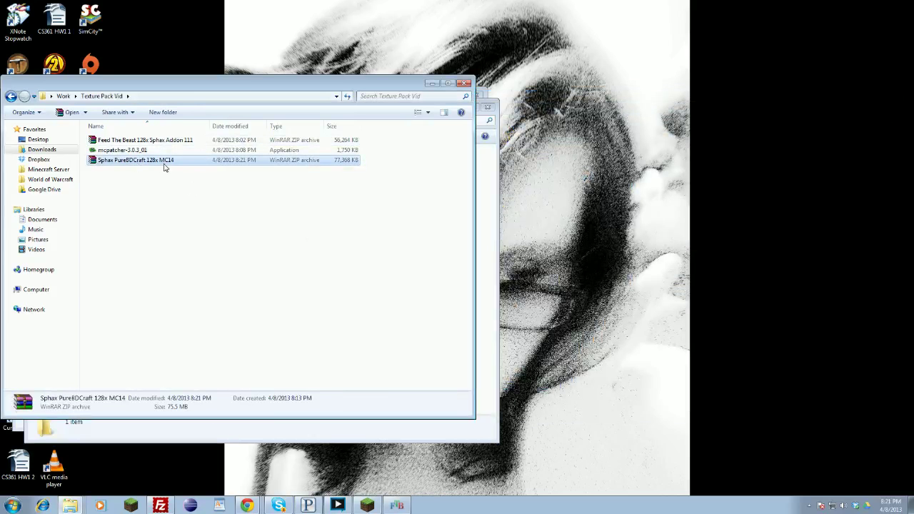
# Switch to the FTB Ultimate Minecraft window, open its texture pack folder to inspect the Sphax archive there, and close the folder
pyautogui.click(397, 505)
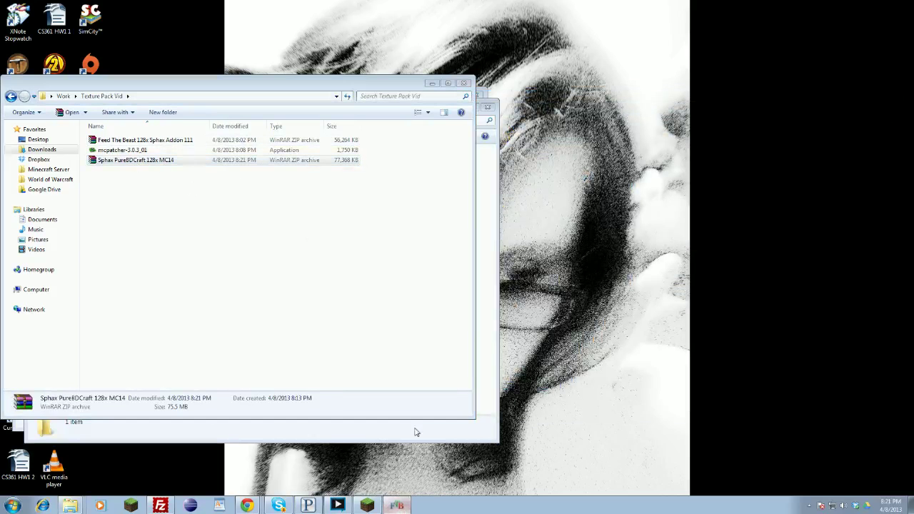
pyautogui.click(624, 470)
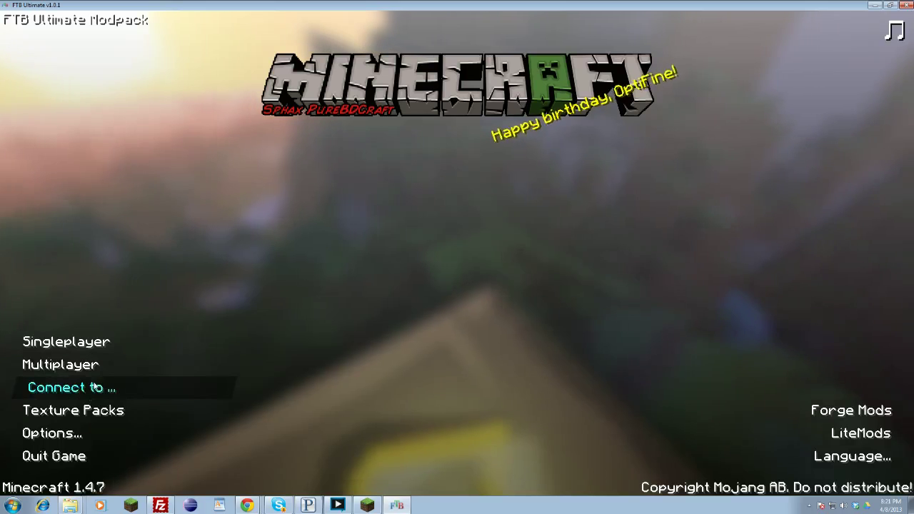
pyautogui.click(102, 412)
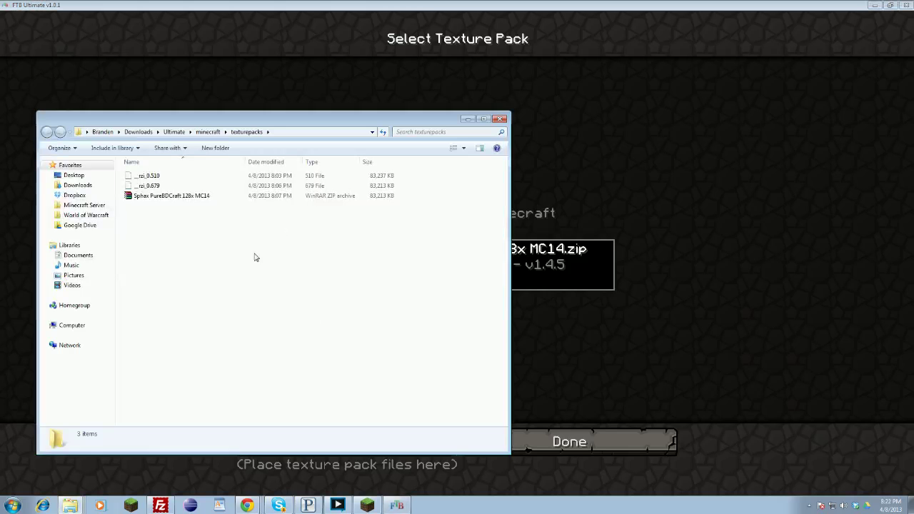
pyautogui.click(207, 198)
pyautogui.click(177, 237)
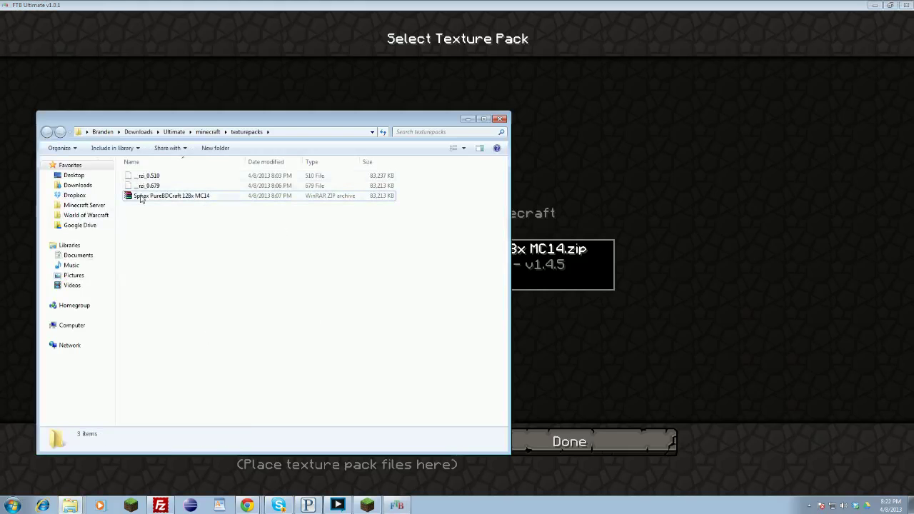
pyautogui.click(500, 119)
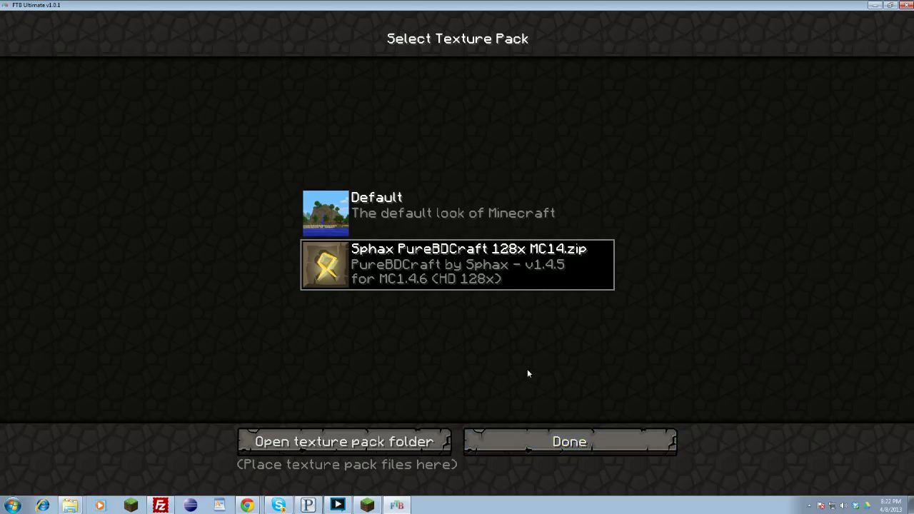
# Leave the texture pack selection, view the multiplayer server list, return to the title screen and minimise Minecraft
pyautogui.press('Escape')
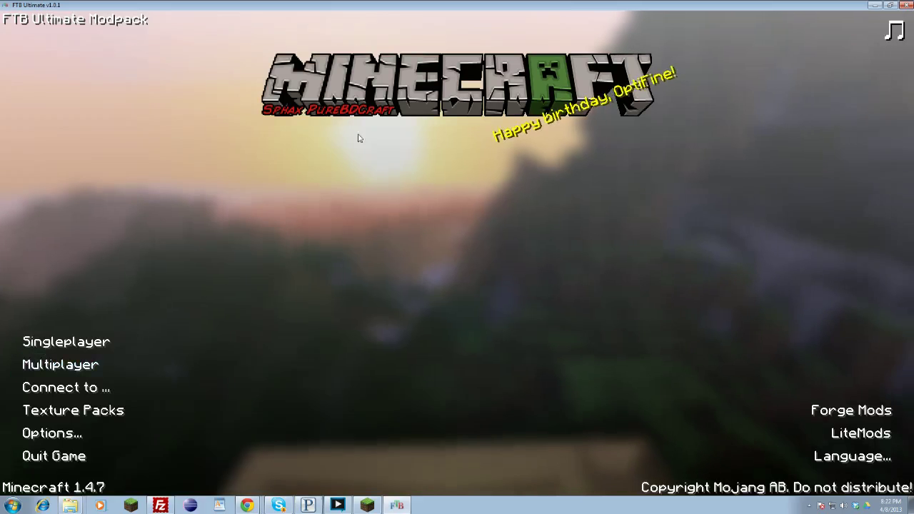
pyautogui.click(43, 365)
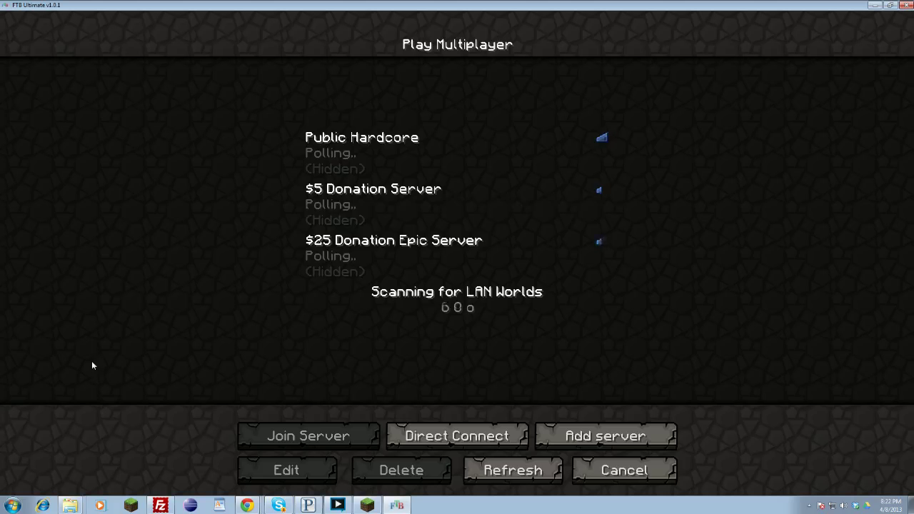
pyautogui.click(595, 472)
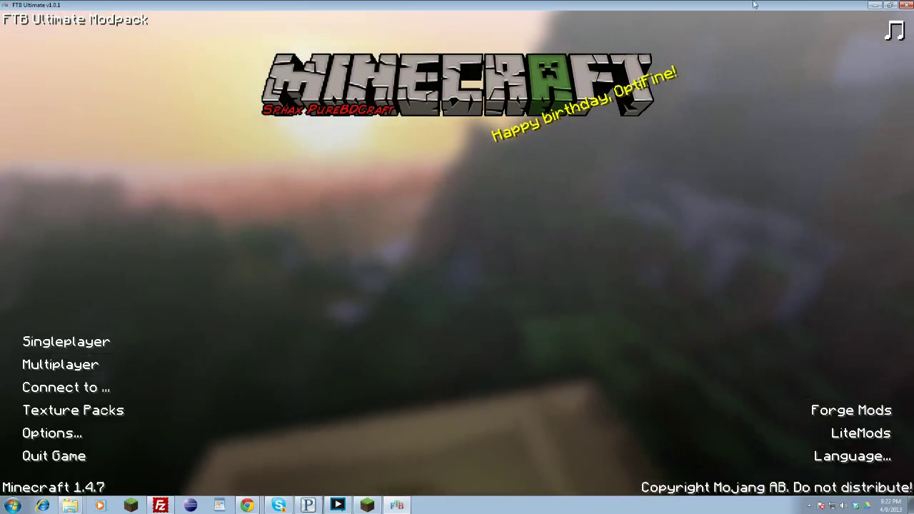
pyautogui.click(874, 6)
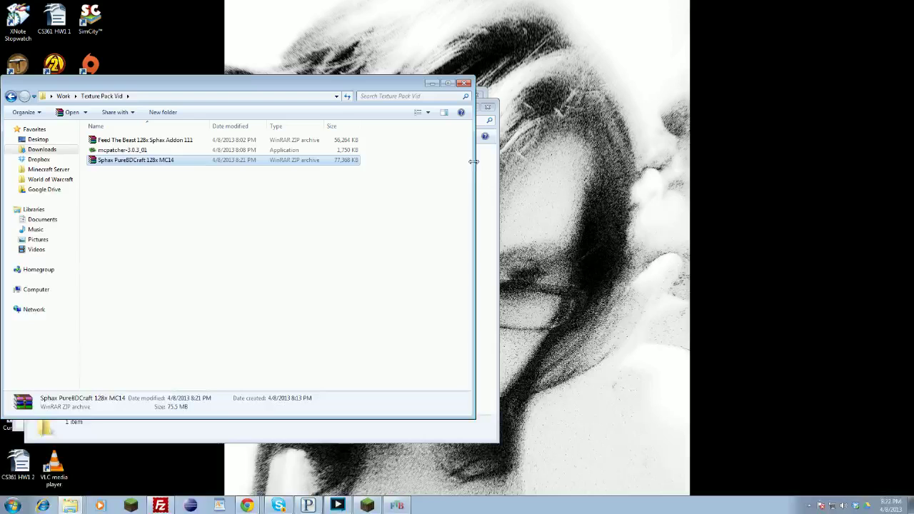